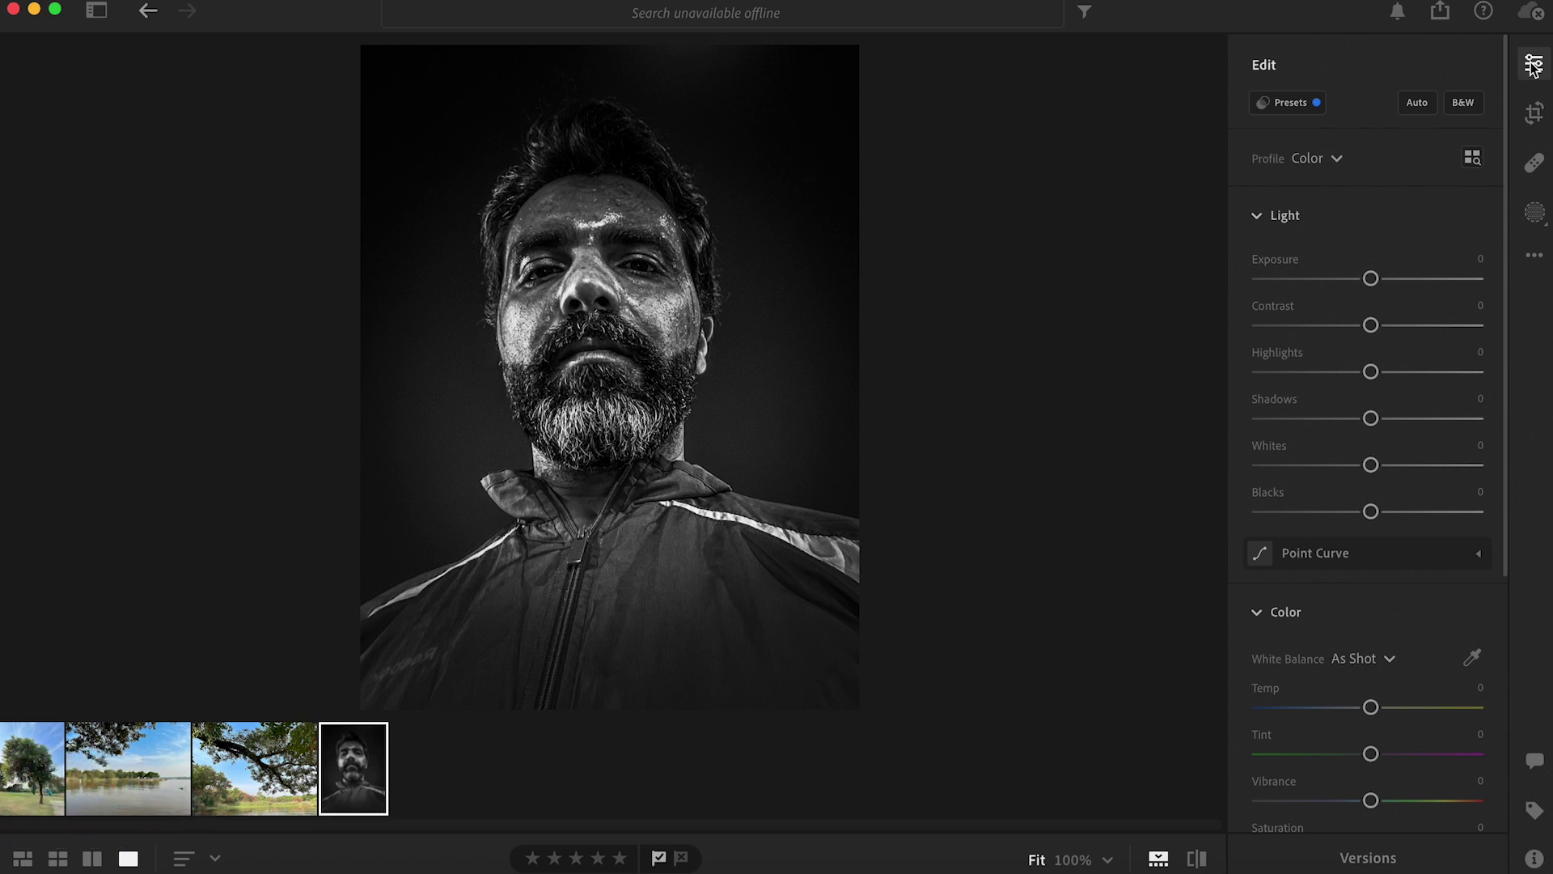
Draw Mask 1, a Linear Gradient fading horizontally across the face over its left half.
left_click(1536, 215)
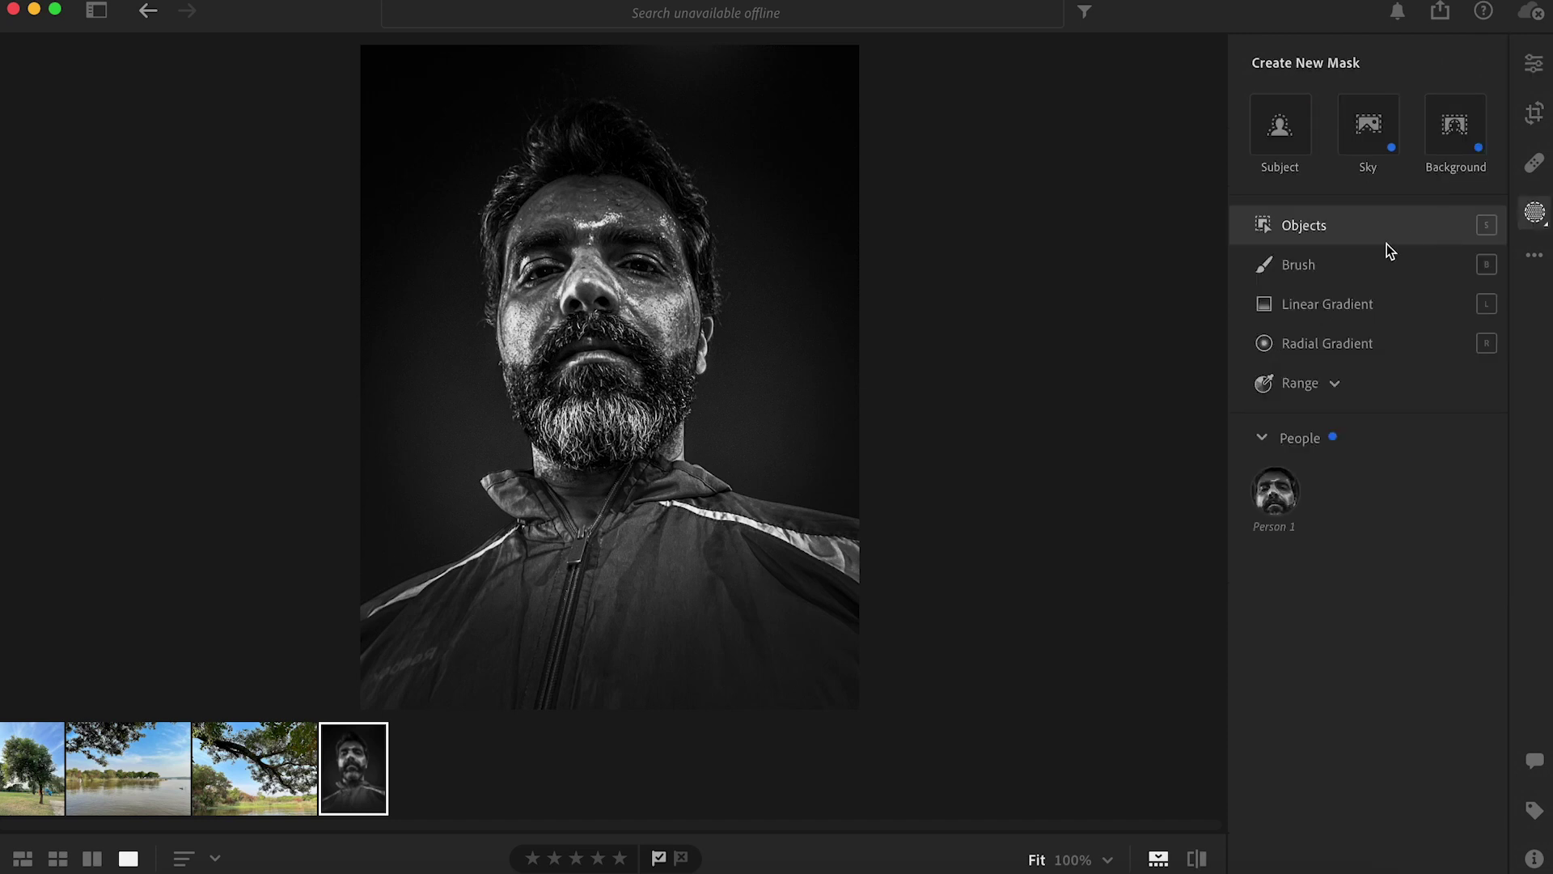
left_click(1341, 301)
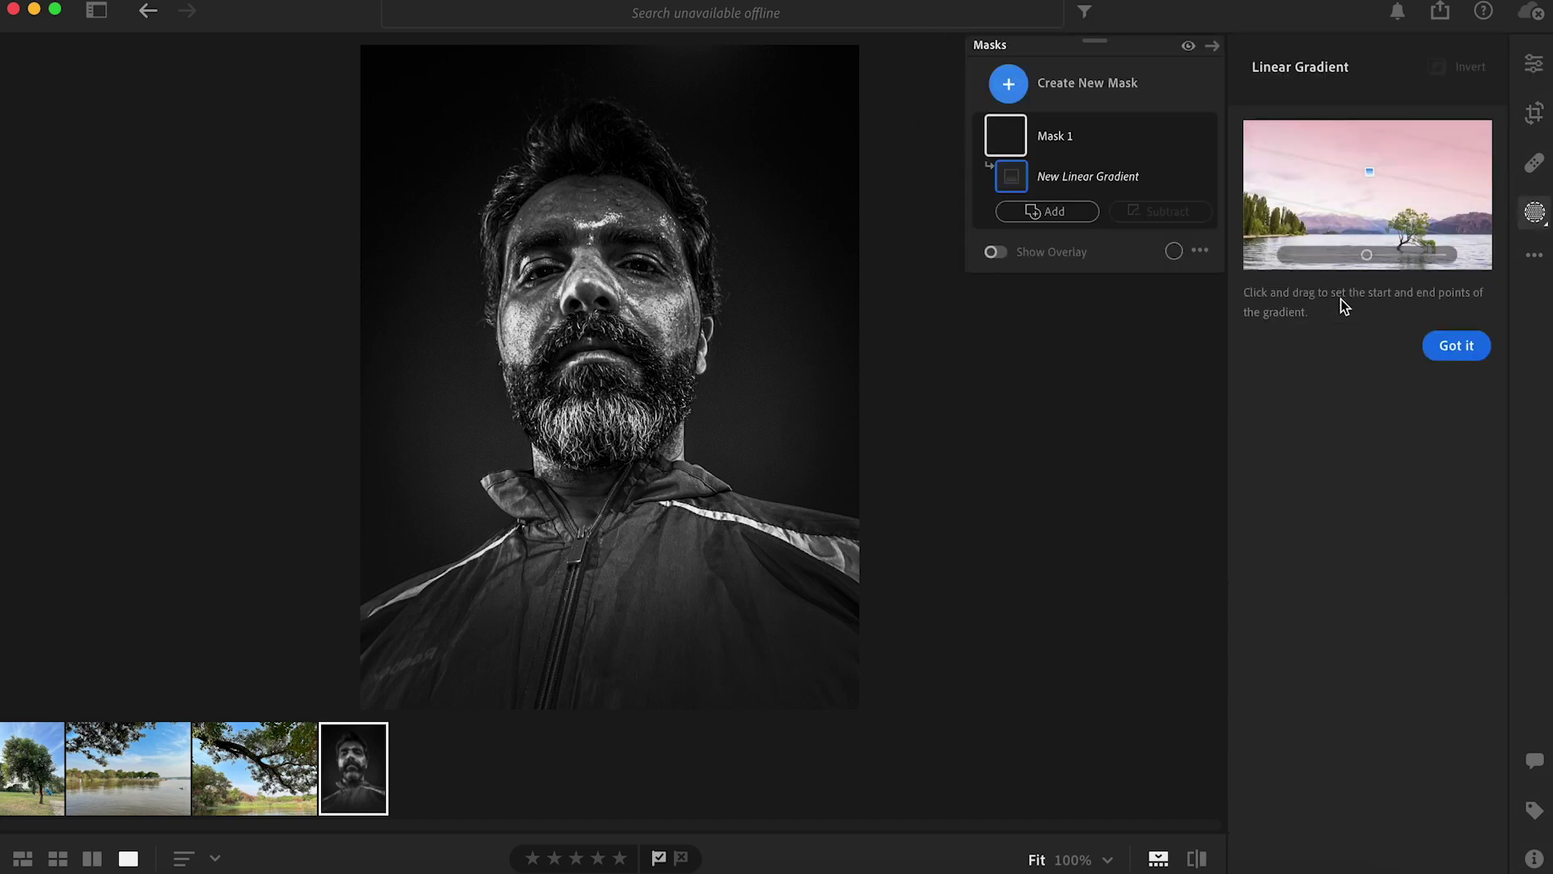
mouse_move(604, 246)
left_mouse_down()
mouse_move(678, 242)
mouse_move(589, 287)
mouse_move(592, 255)
left_mouse_up()
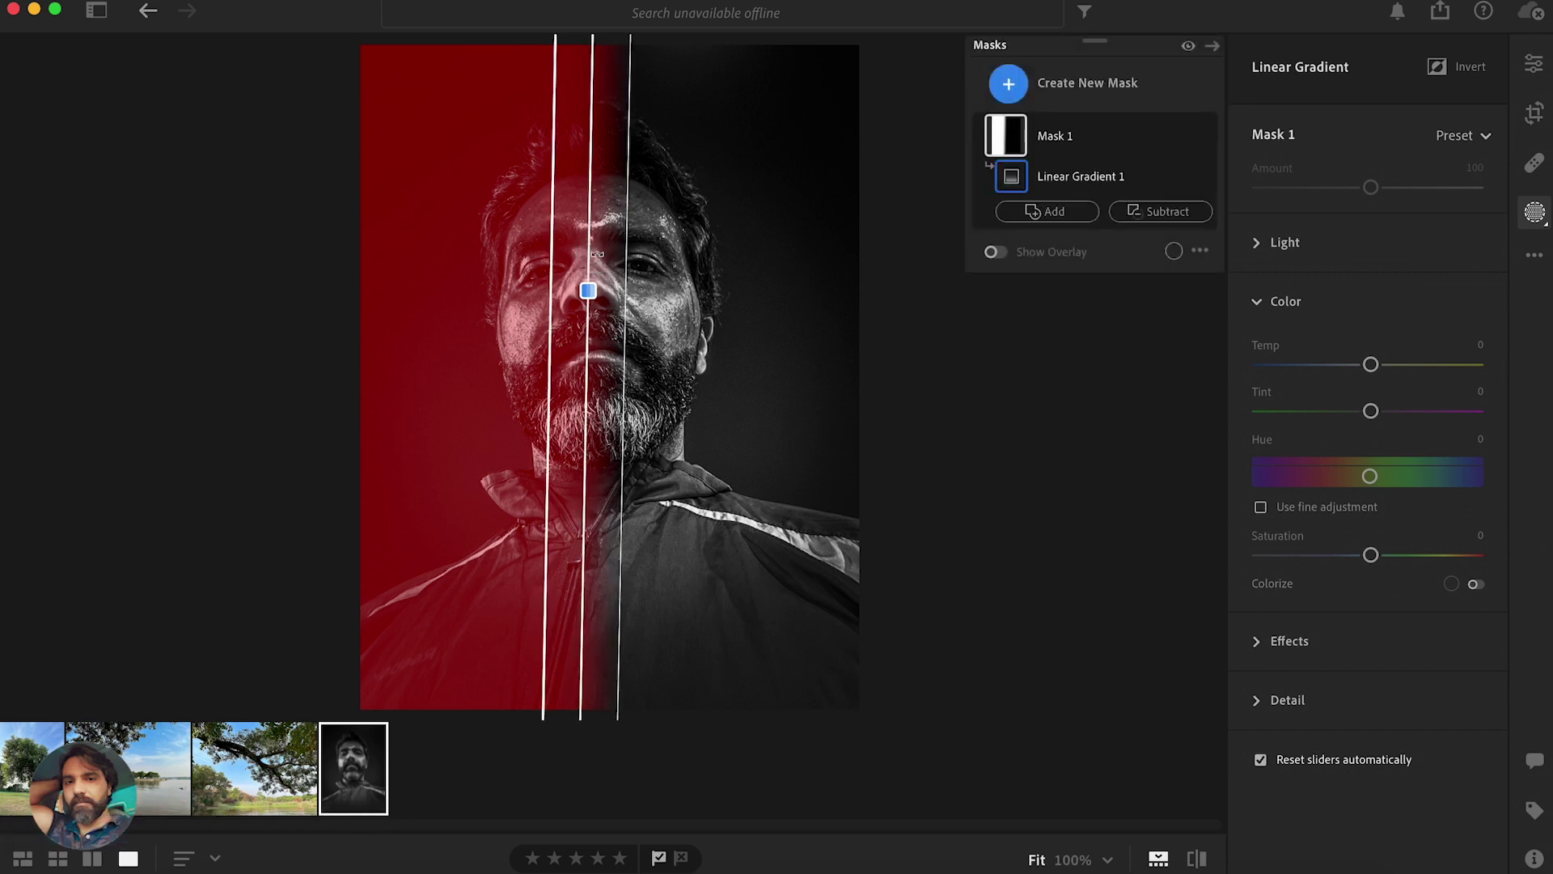
Tint Mask 1 red (Saturation +100, Temp +100, Hue -46.2) and widen its fade down the nose.
left_click(1371, 555)
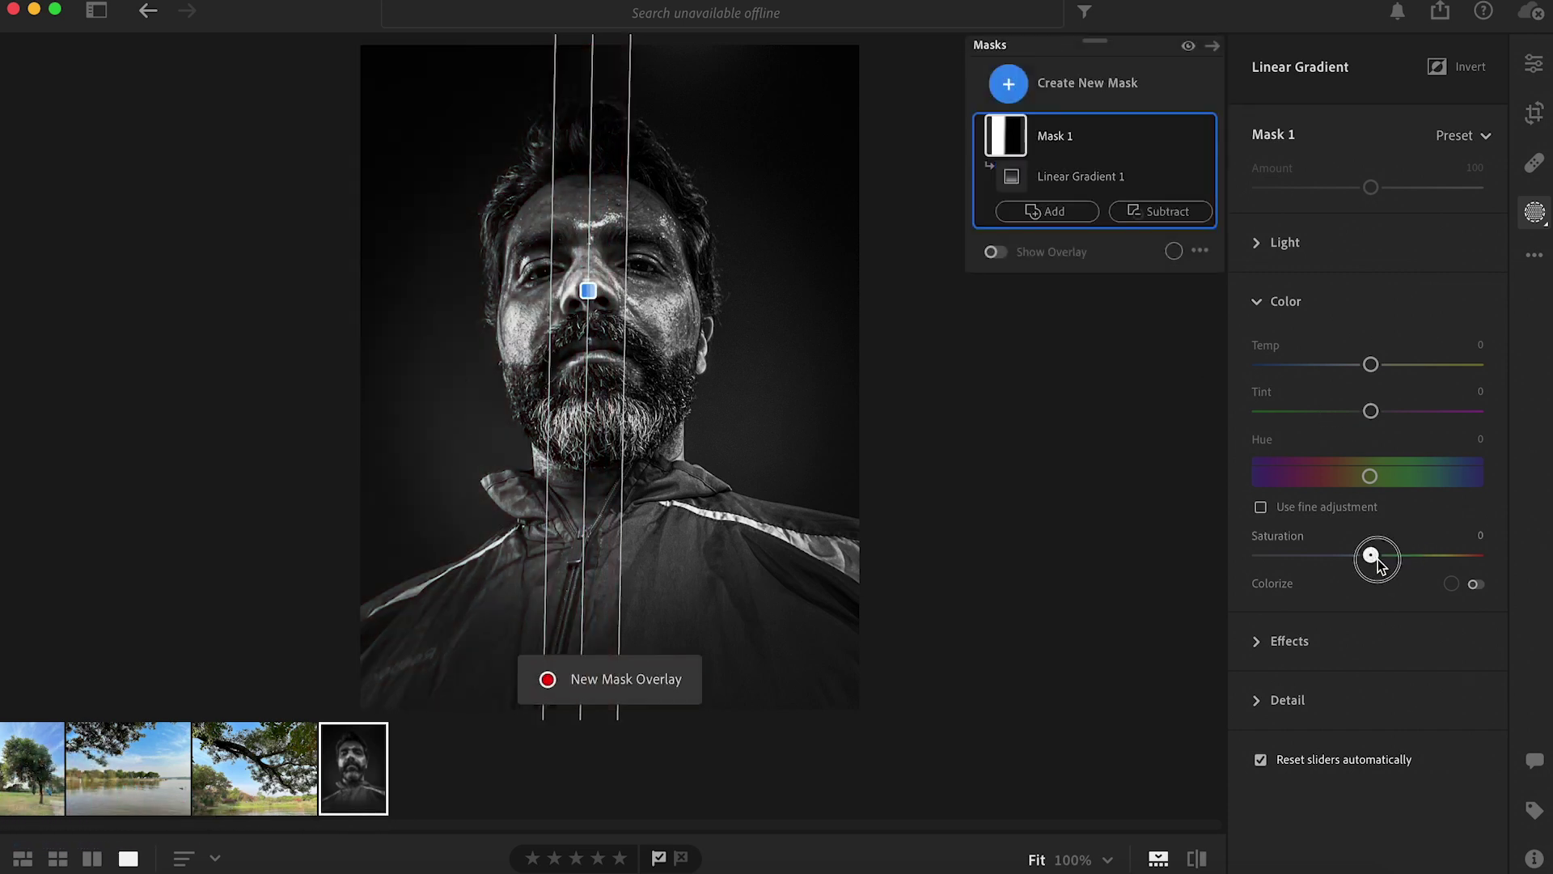
left_click_drag(1493, 562, 1498, 559)
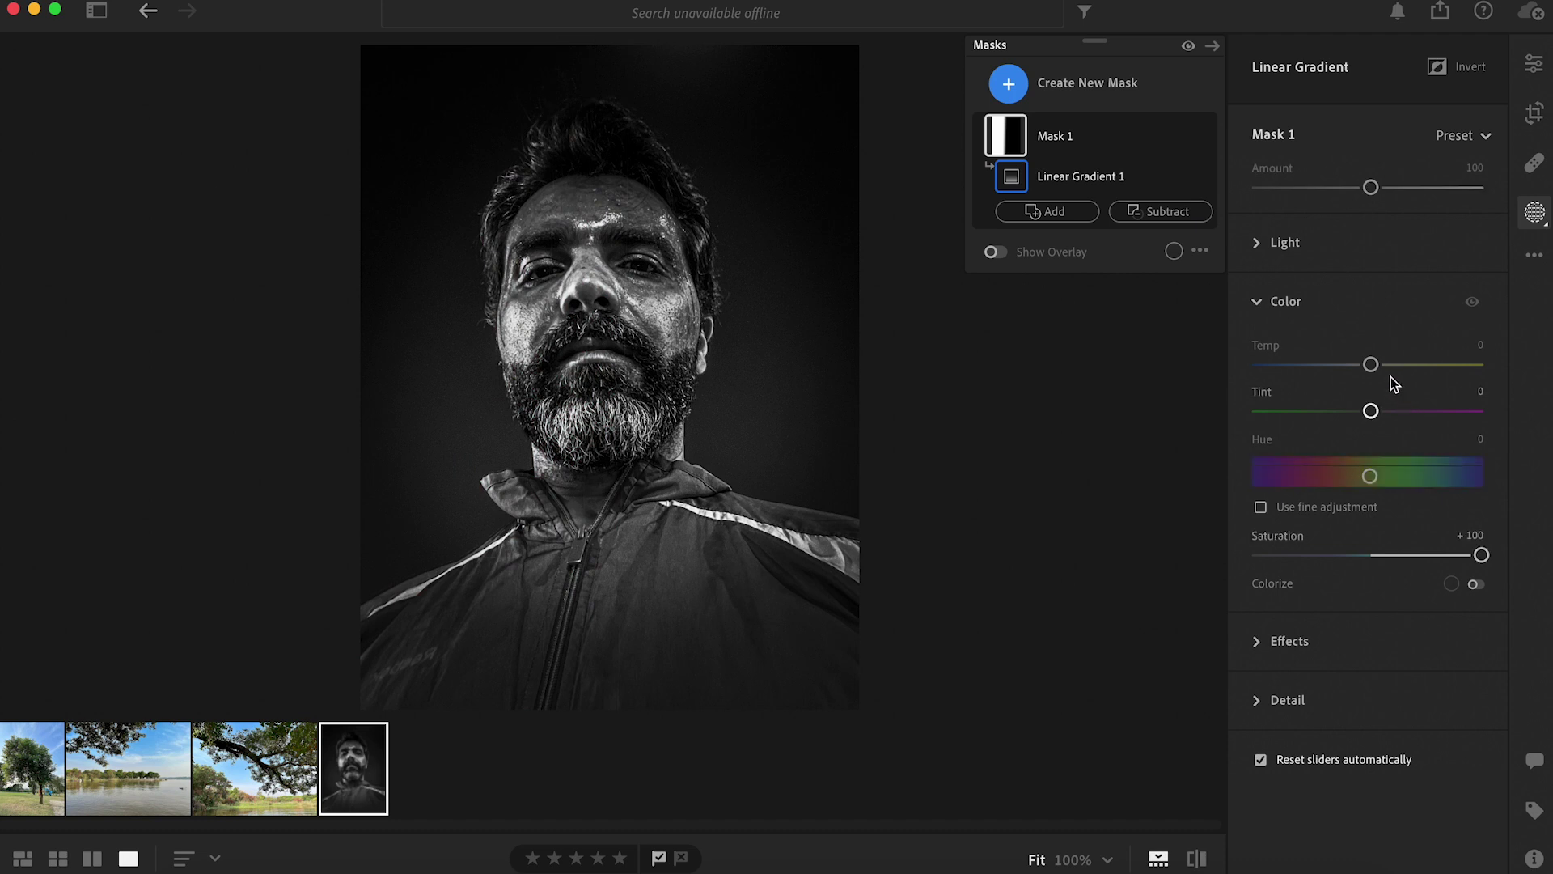
left_click(1373, 366)
left_click_drag(1493, 366, 1489, 366)
mouse_move(1369, 477)
left_mouse_down()
mouse_move(1313, 479)
mouse_move(1339, 480)
left_mouse_up()
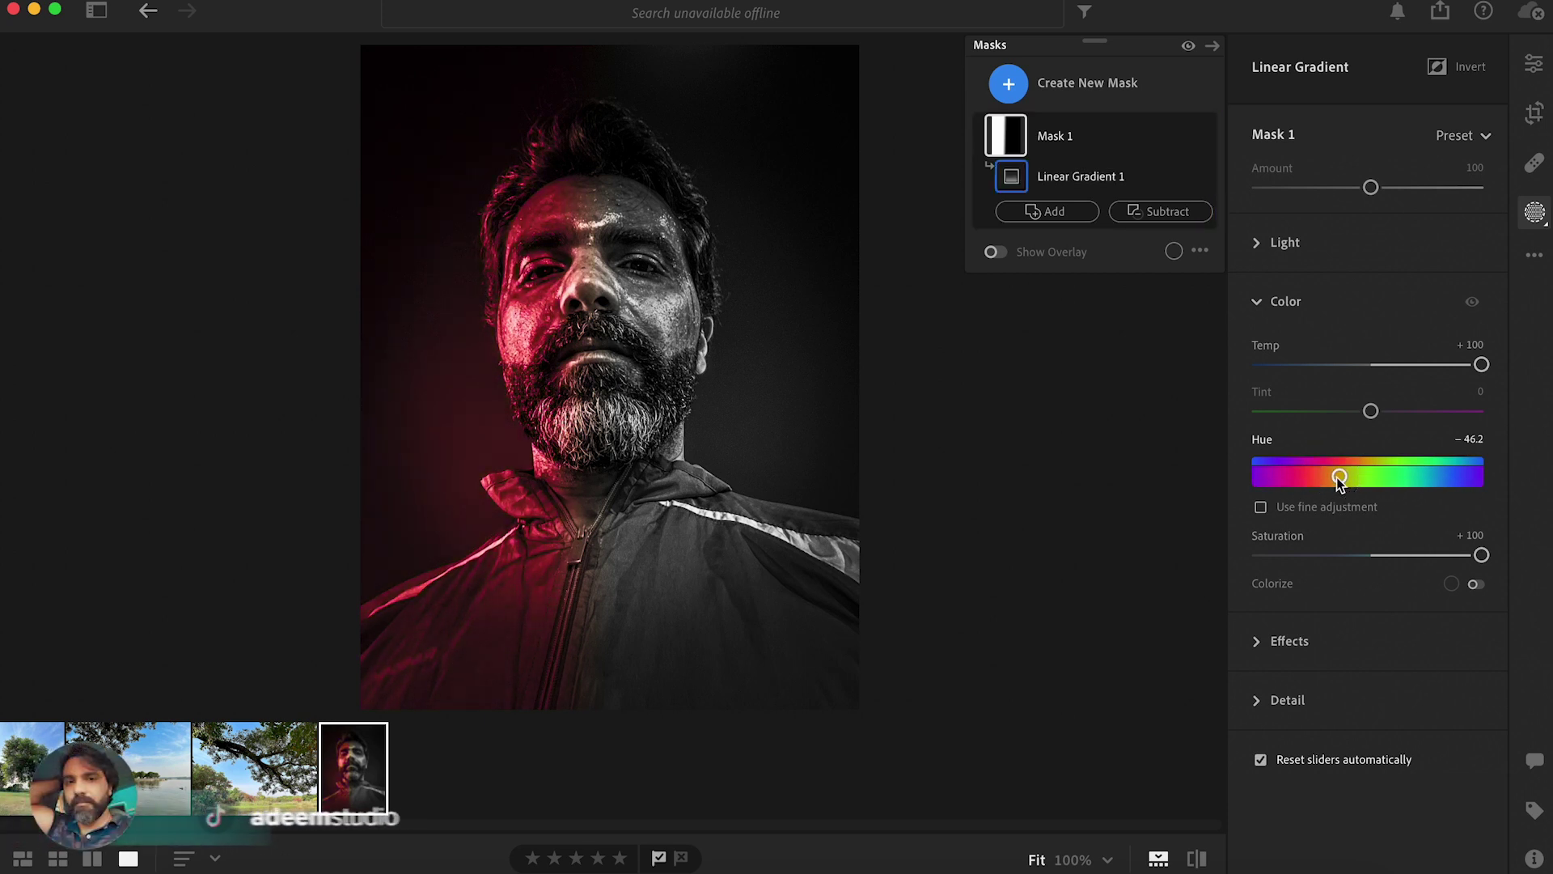
mouse_move(1371, 411)
left_mouse_down()
mouse_move(1461, 413)
mouse_move(1343, 426)
mouse_move(1373, 427)
left_mouse_up()
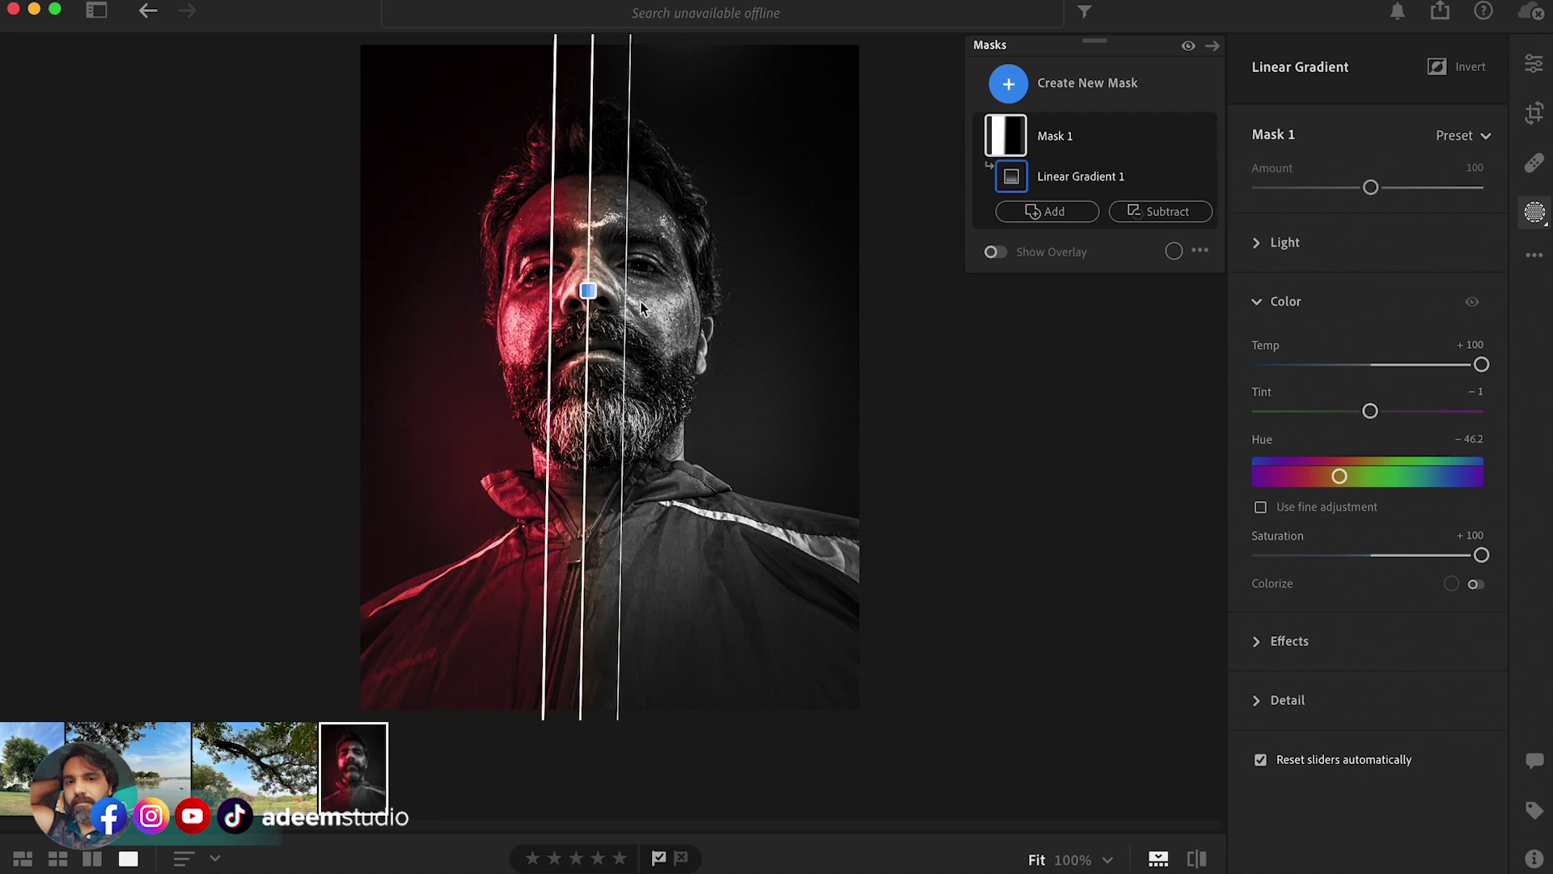
left_click_drag(629, 305, 664, 301)
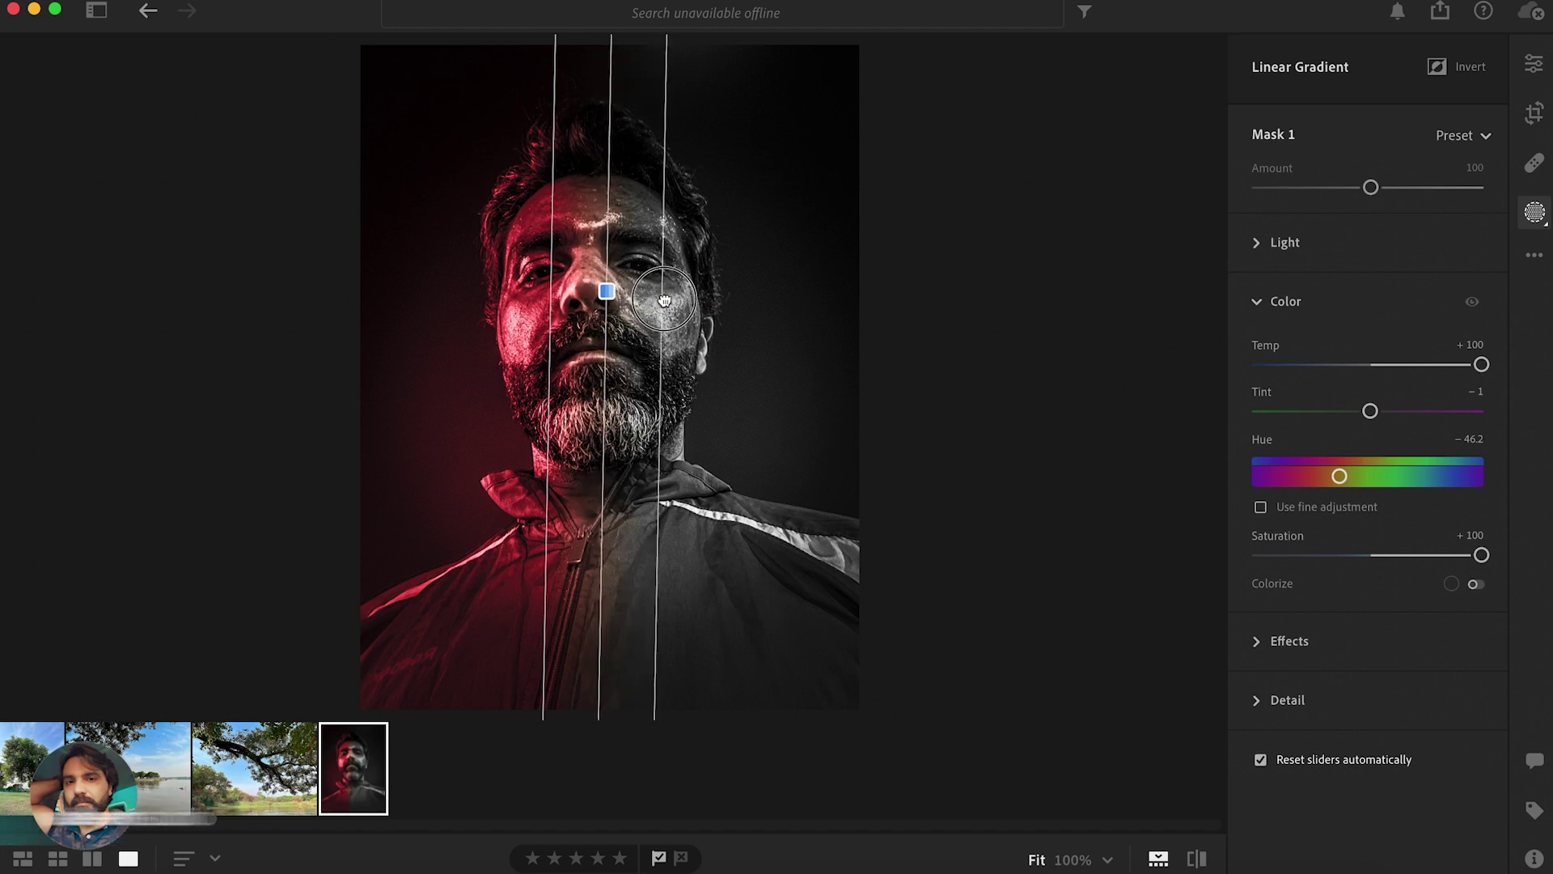
left_click_drag(608, 291, 605, 291)
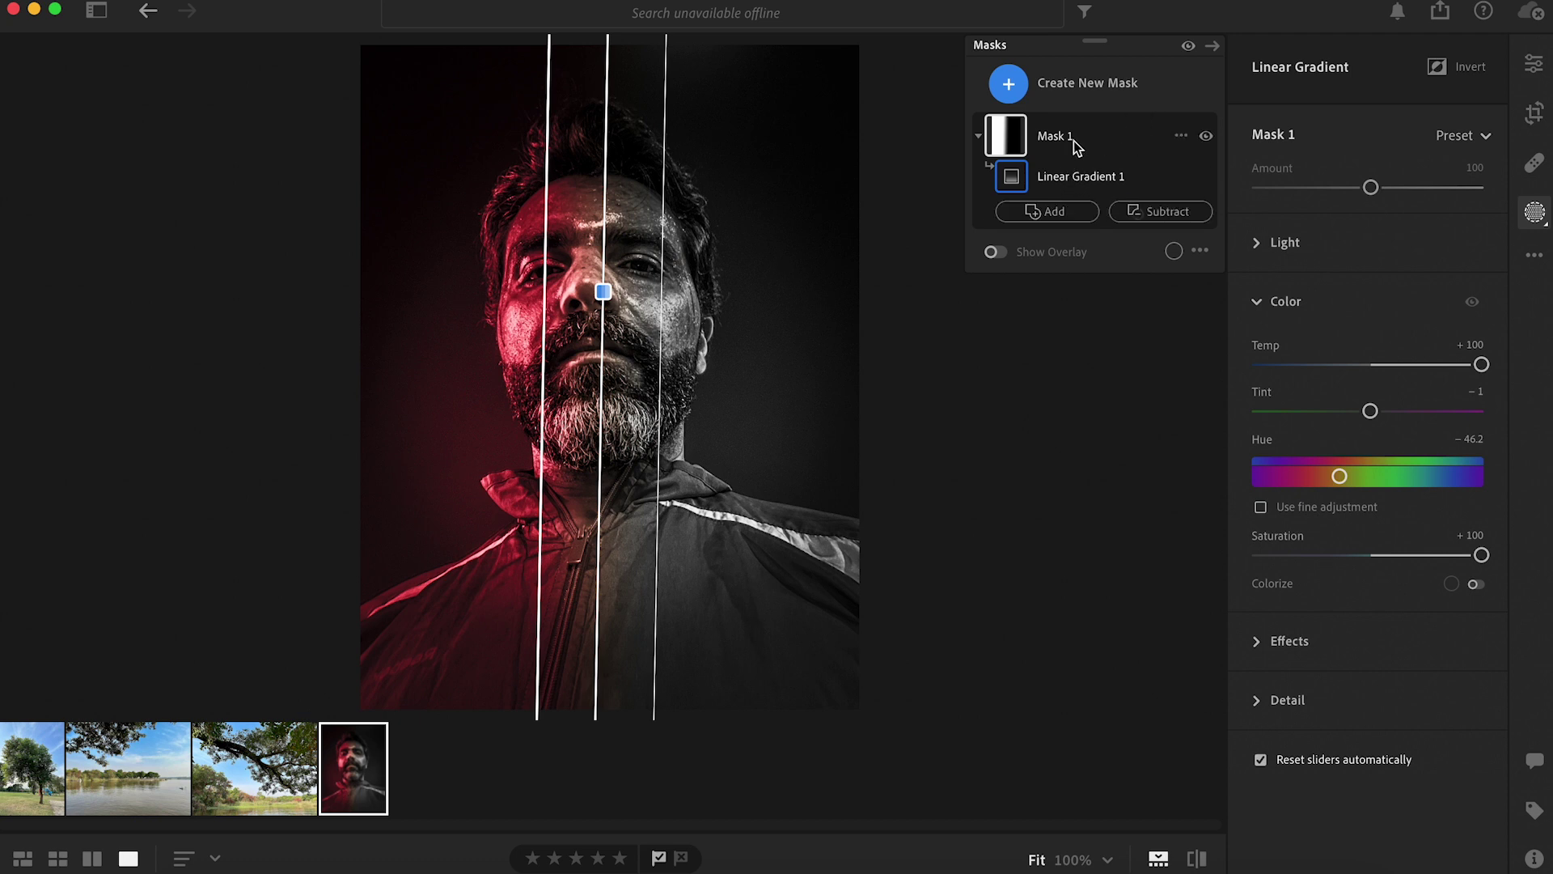
Add Mask 2, a Linear Gradient dragged in the opposite direction over the portrait's right half.
left_click(1103, 88)
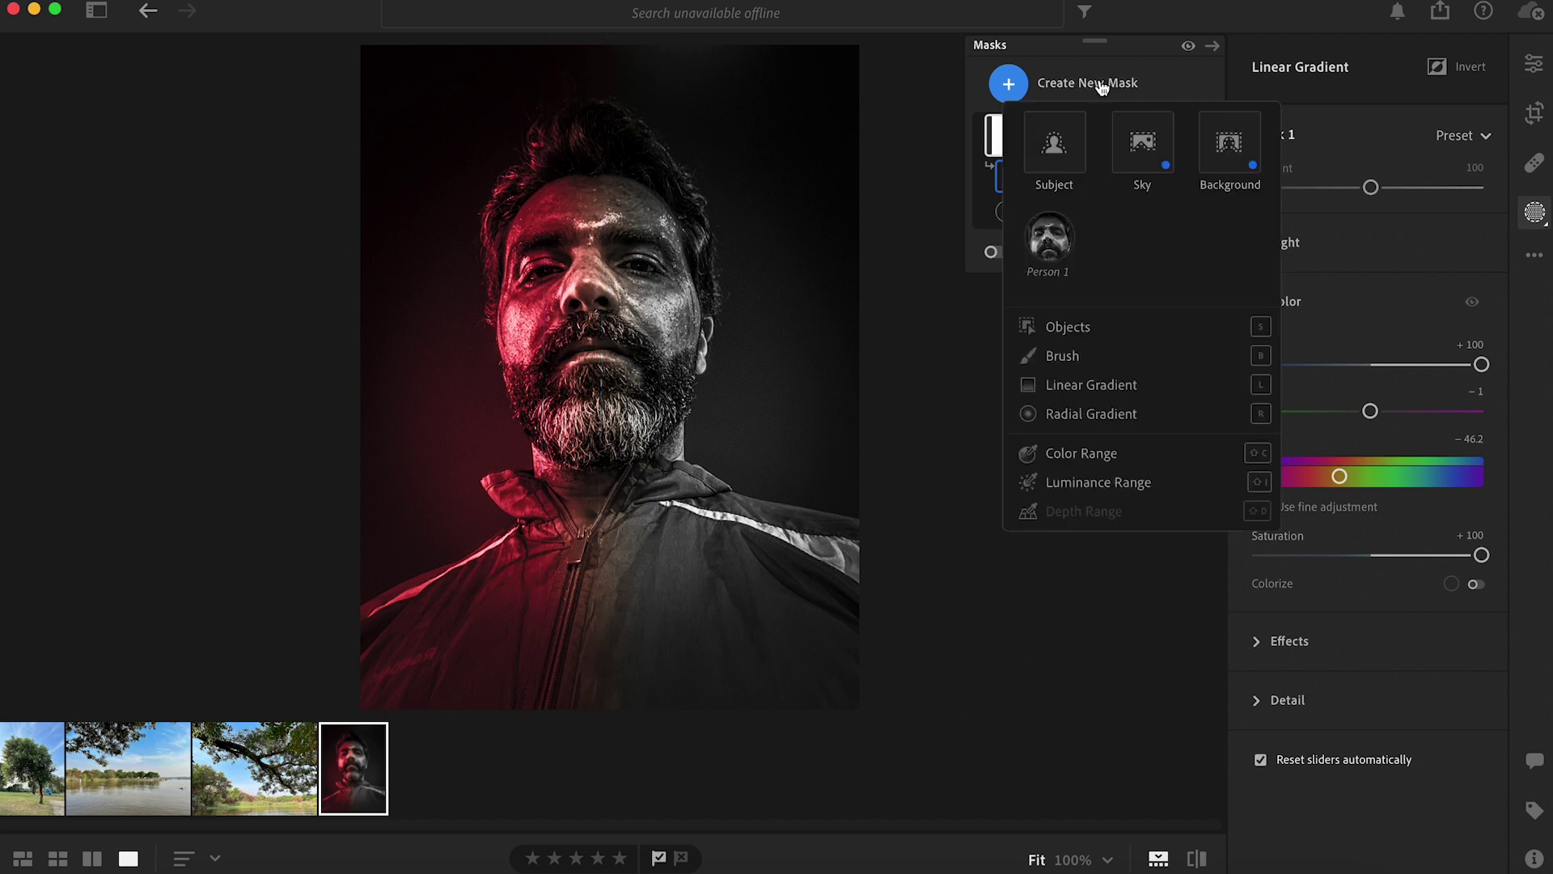
left_click(1080, 385)
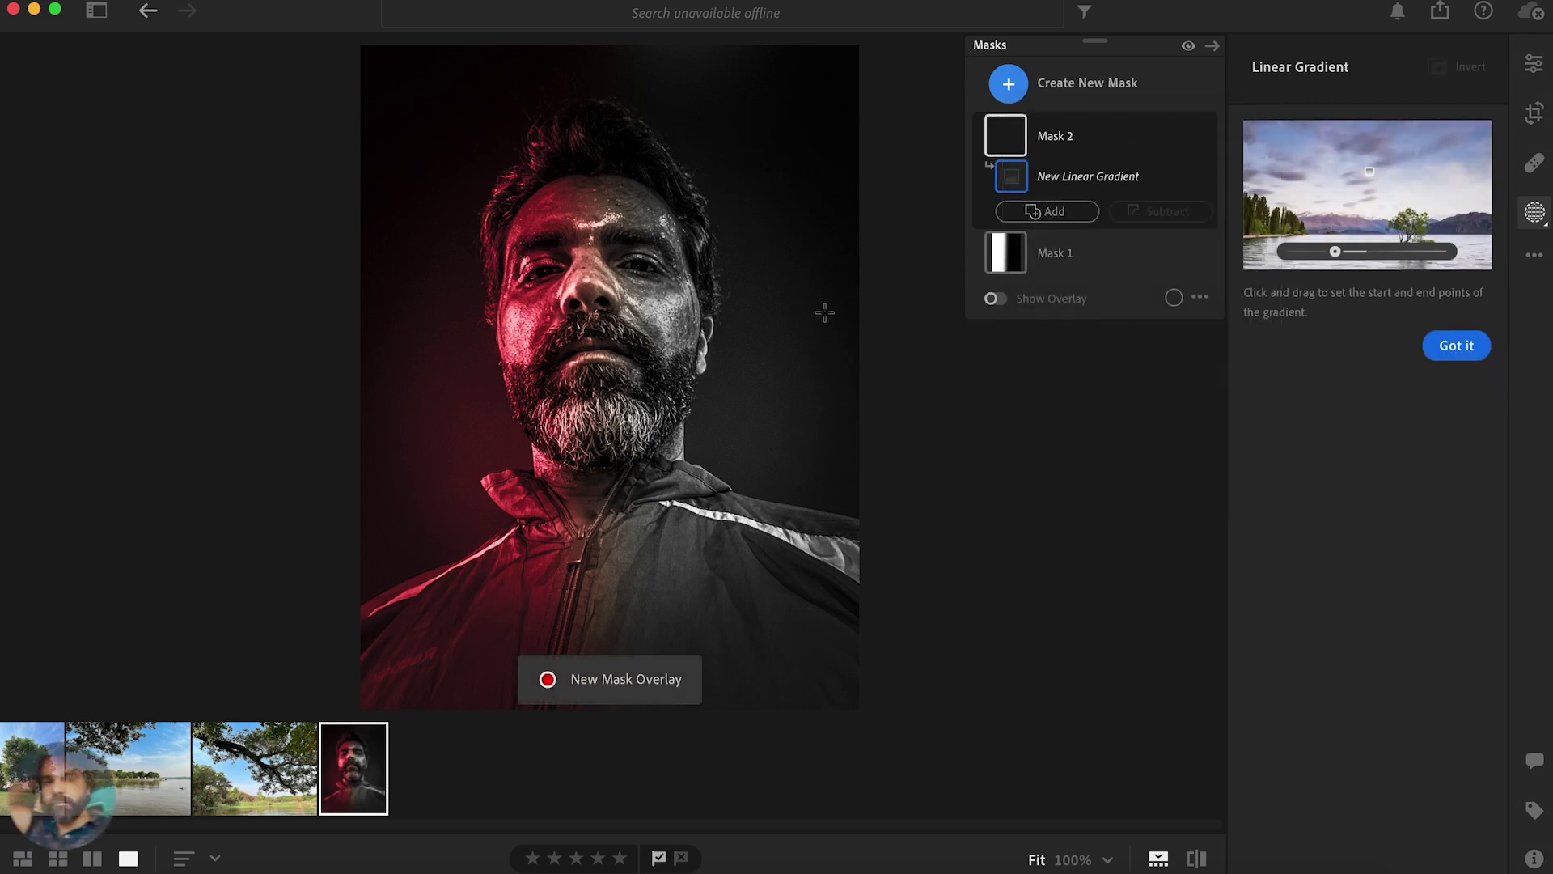
mouse_move(715, 281)
left_mouse_down()
mouse_move(719, 313)
mouse_move(608, 281)
mouse_move(597, 295)
left_mouse_up()
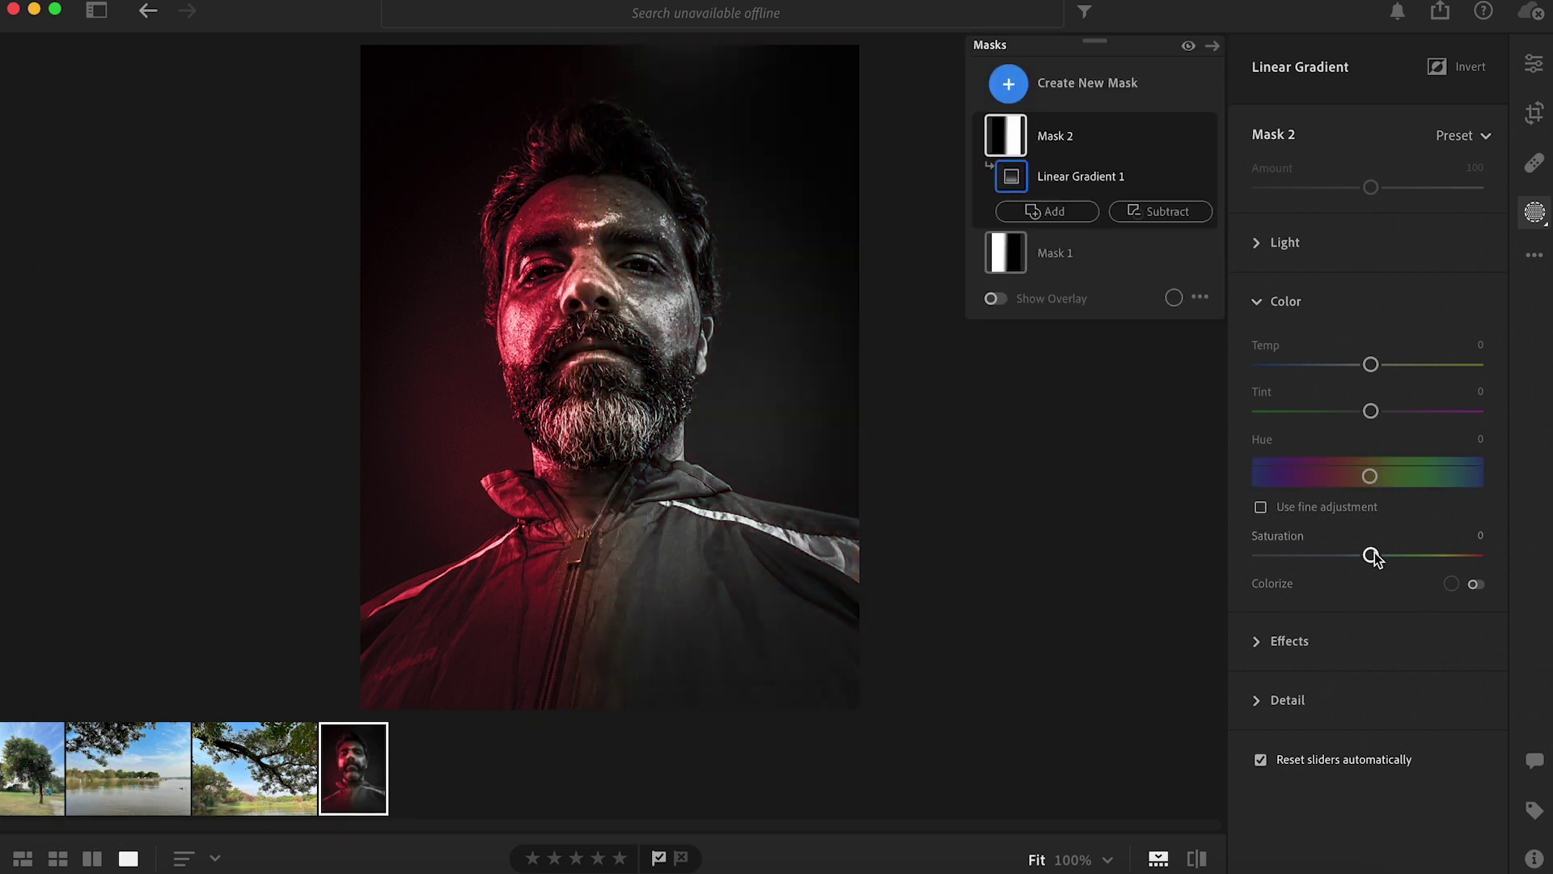
Set Mask 2 to Temp +100, Tint -6, Saturation +54 and Hue -107.4 for magenta.
left_click_drag(1373, 557, 1510, 564)
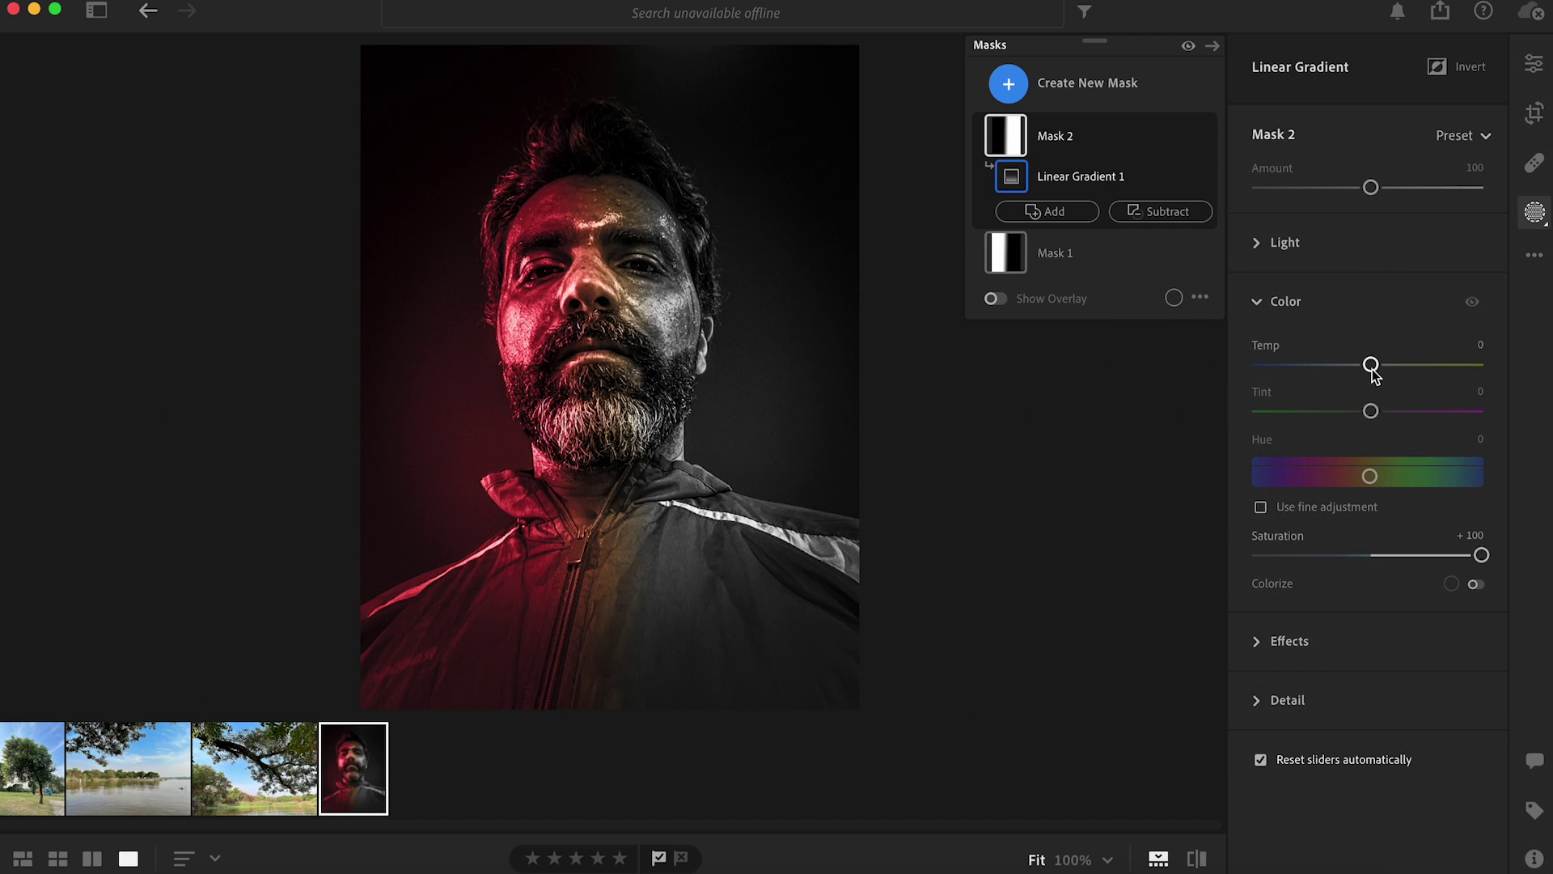
left_click_drag(1371, 366, 1433, 366)
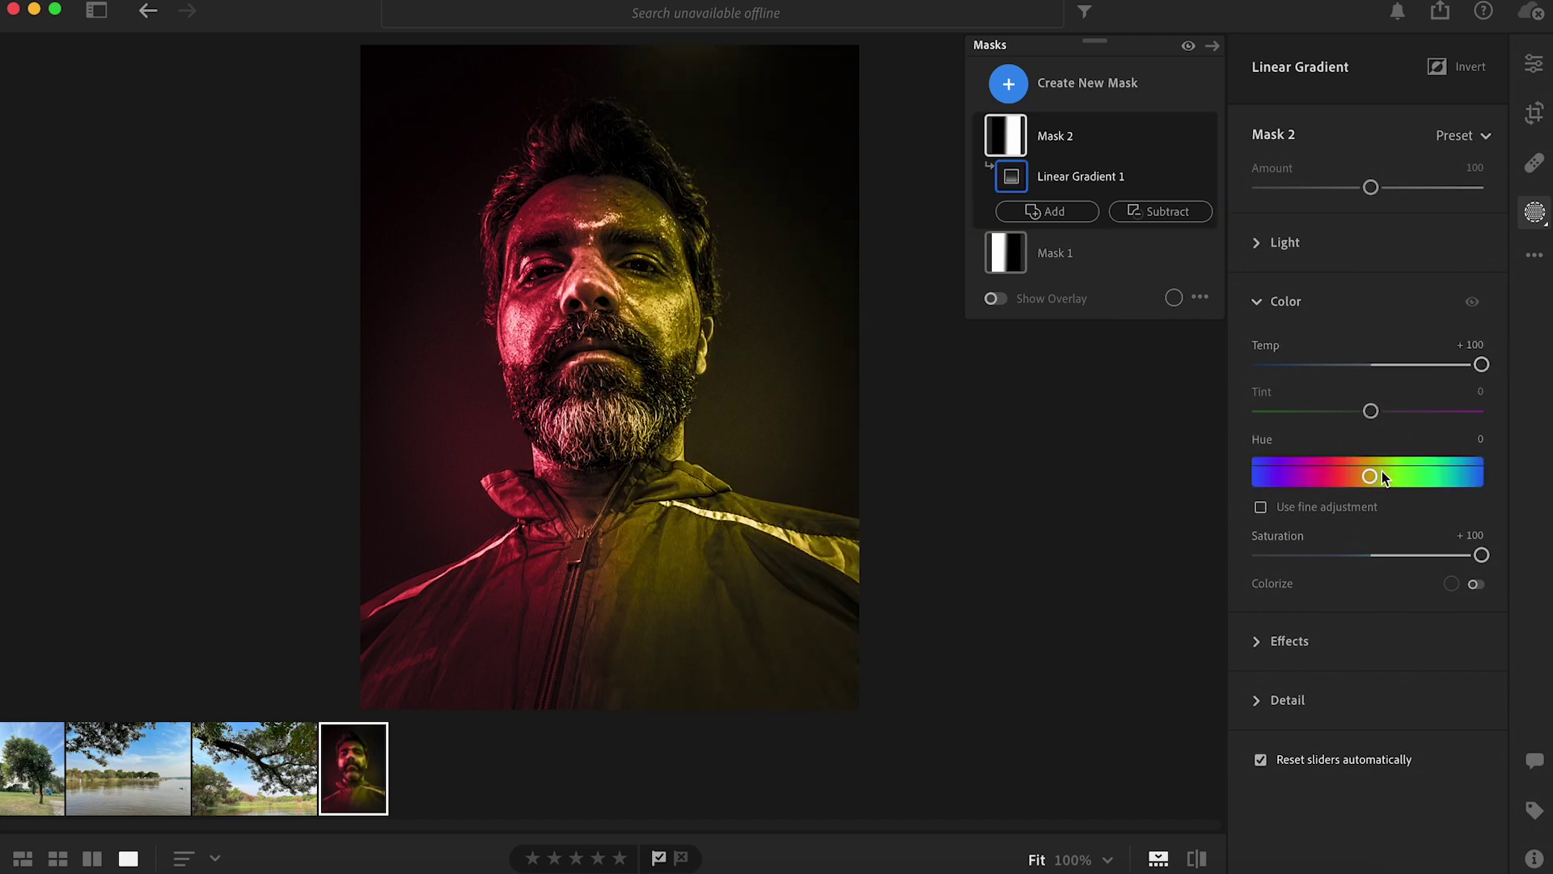
mouse_move(1382, 474)
left_mouse_down()
mouse_move(1207, 489)
mouse_move(1405, 475)
mouse_move(1364, 476)
mouse_move(1384, 476)
left_mouse_up()
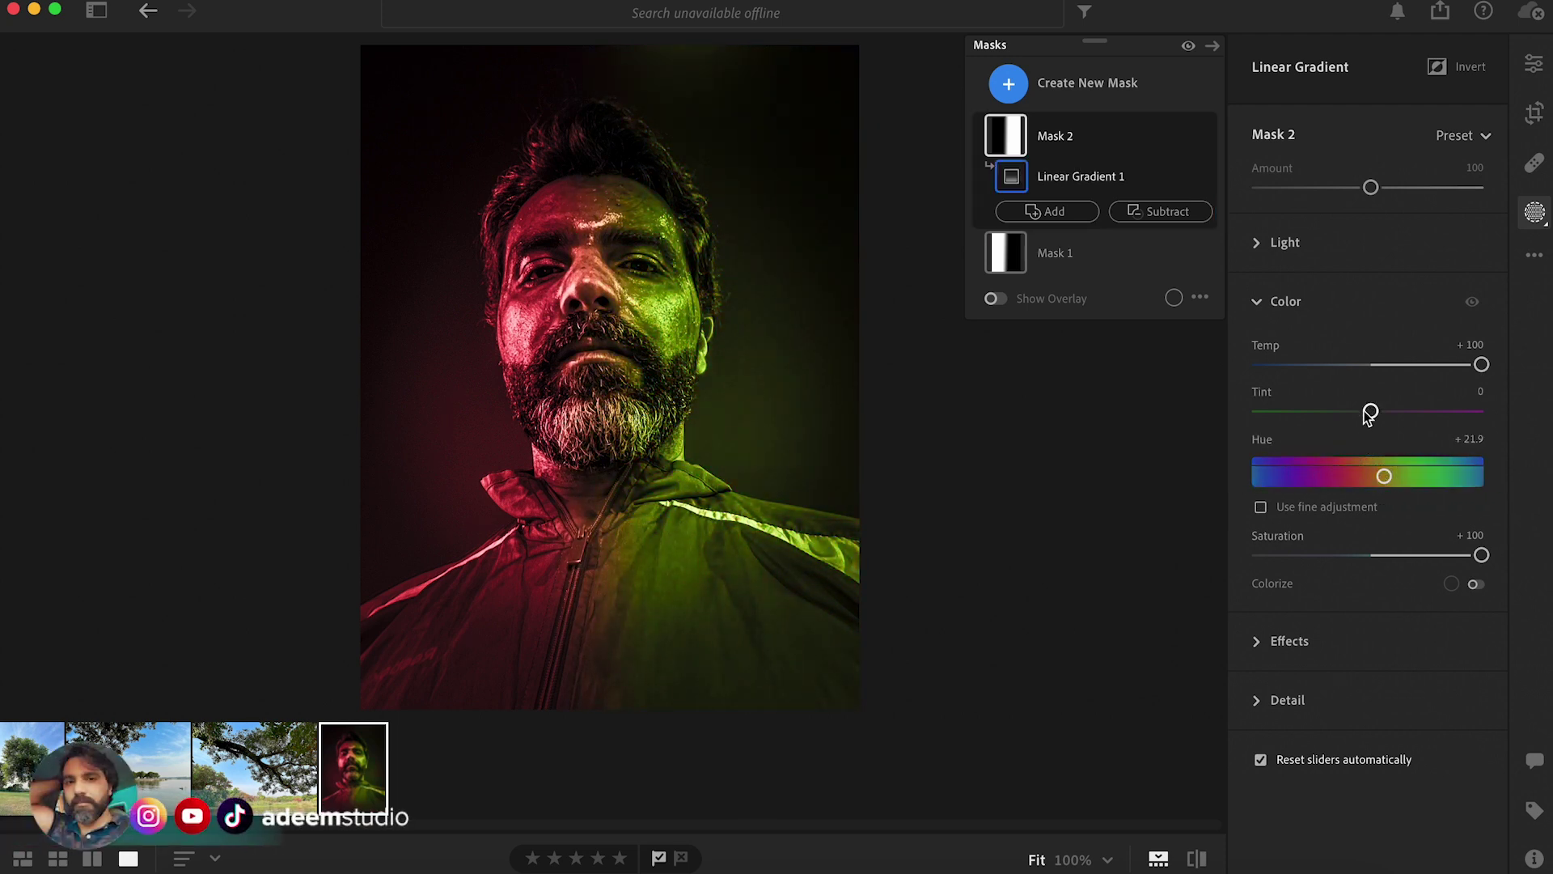
mouse_move(1370, 413)
left_mouse_down()
mouse_move(1389, 412)
mouse_move(1365, 413)
left_mouse_up()
left_click(1482, 557)
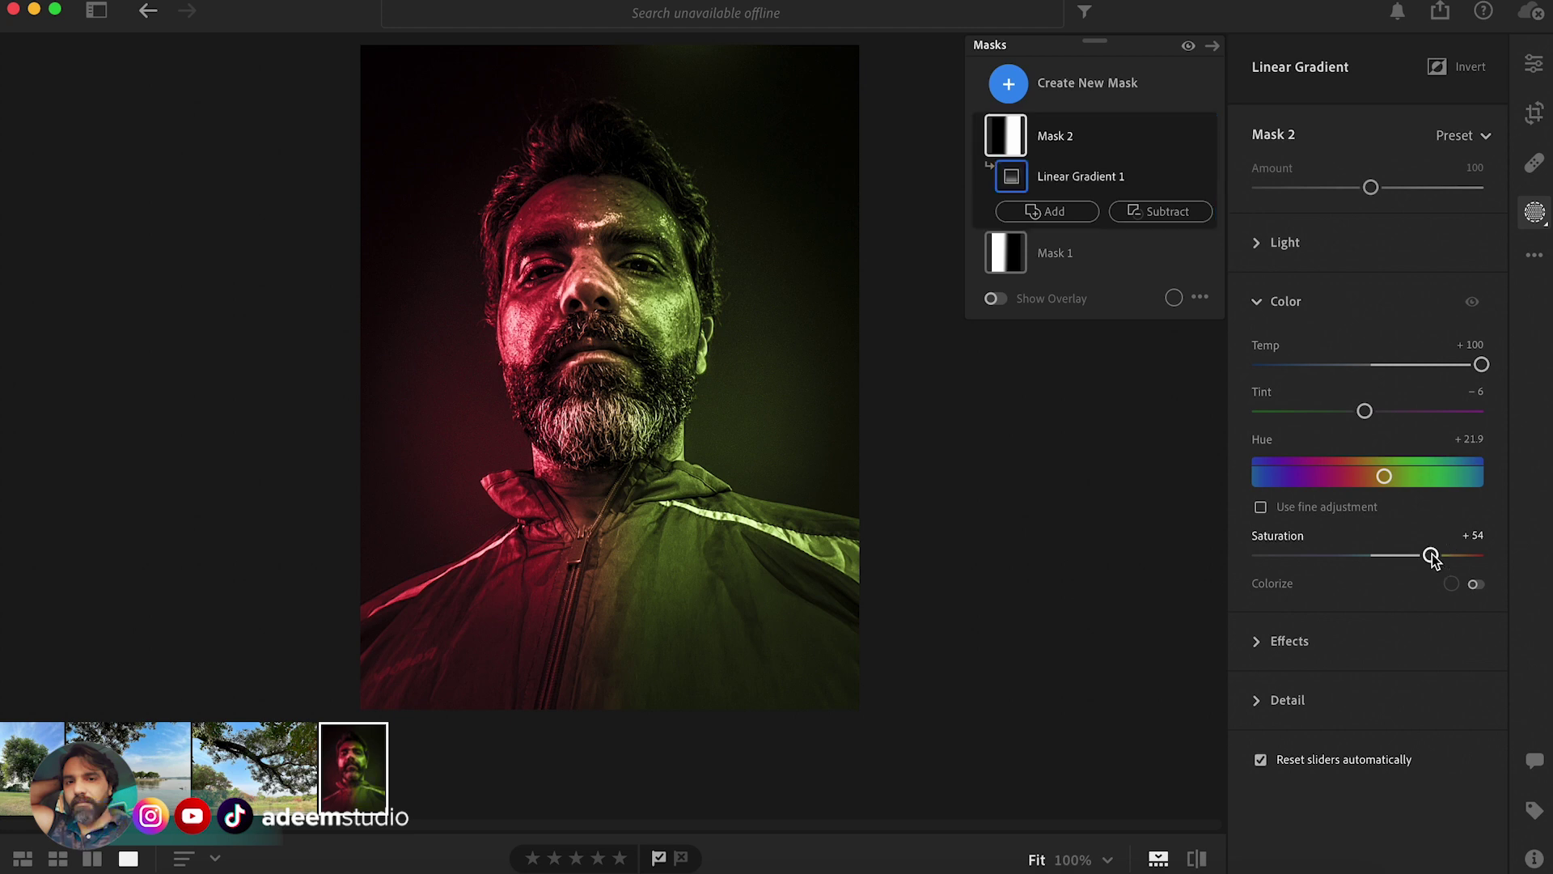
left_click_drag(1385, 476, 1308, 496)
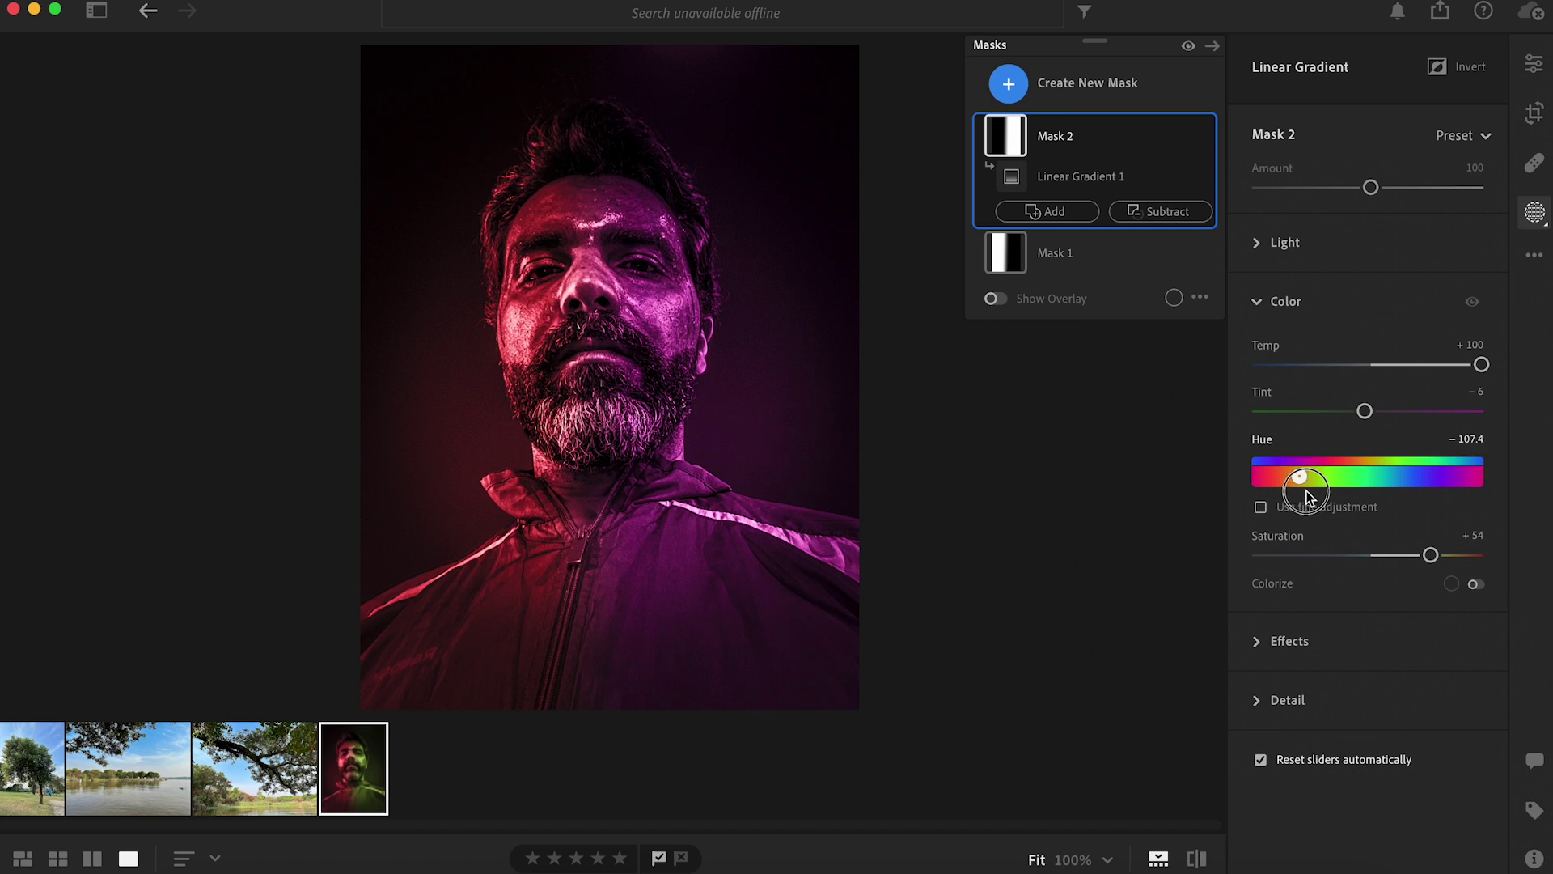
Change Mask 1's Hue to +43.7 for green and narrow Mask 2's gradient fade.
left_click(1061, 253)
mouse_move(1335, 477)
left_mouse_down()
mouse_move(1389, 483)
mouse_move(1305, 488)
mouse_move(1399, 476)
left_mouse_up()
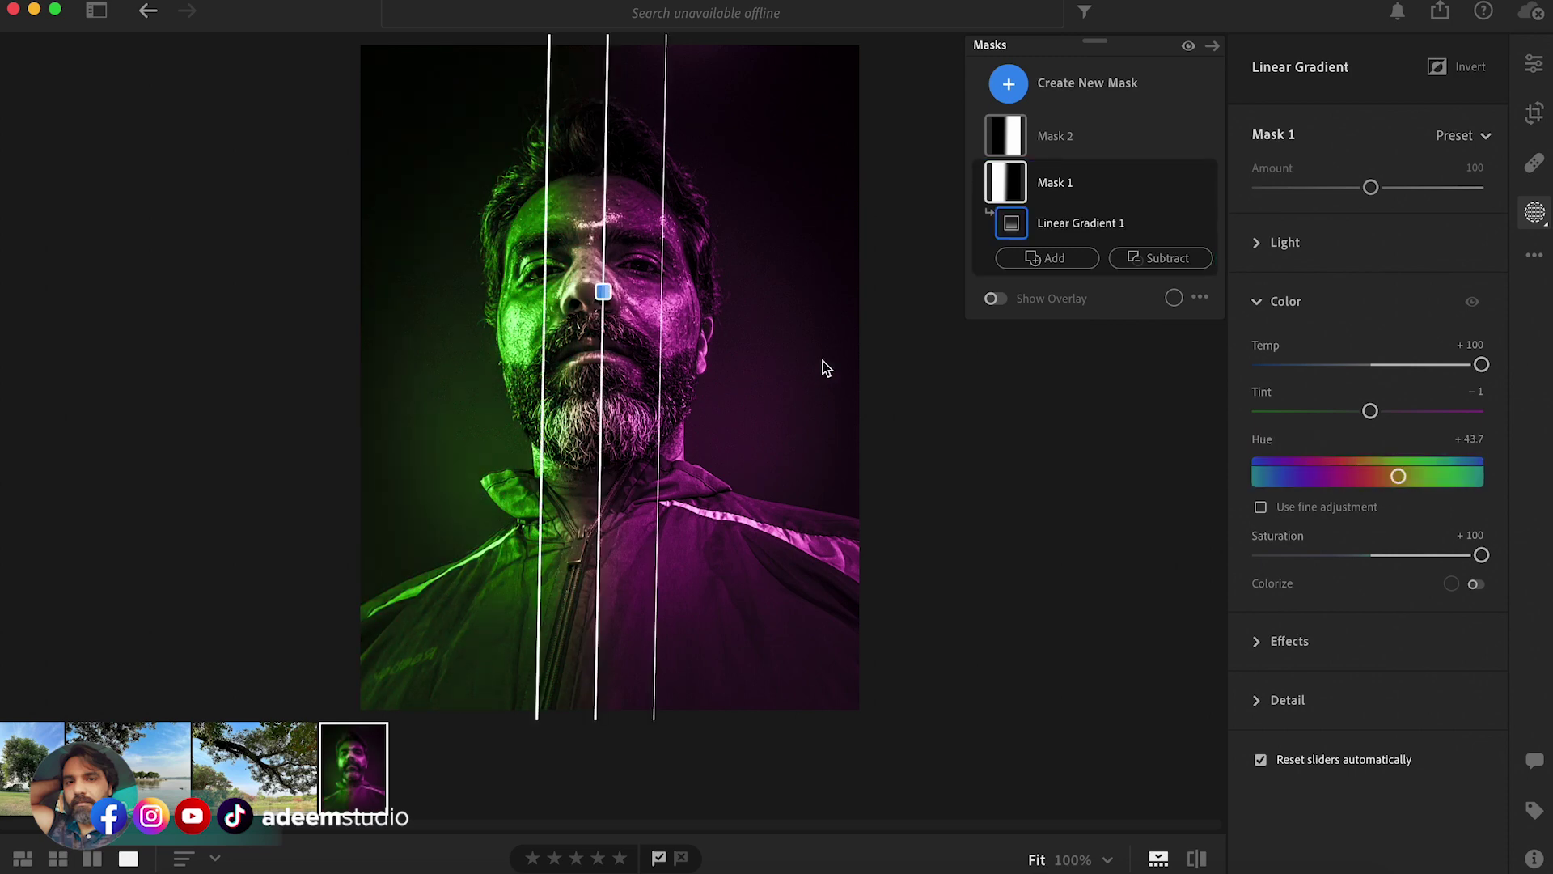
left_click(1052, 137)
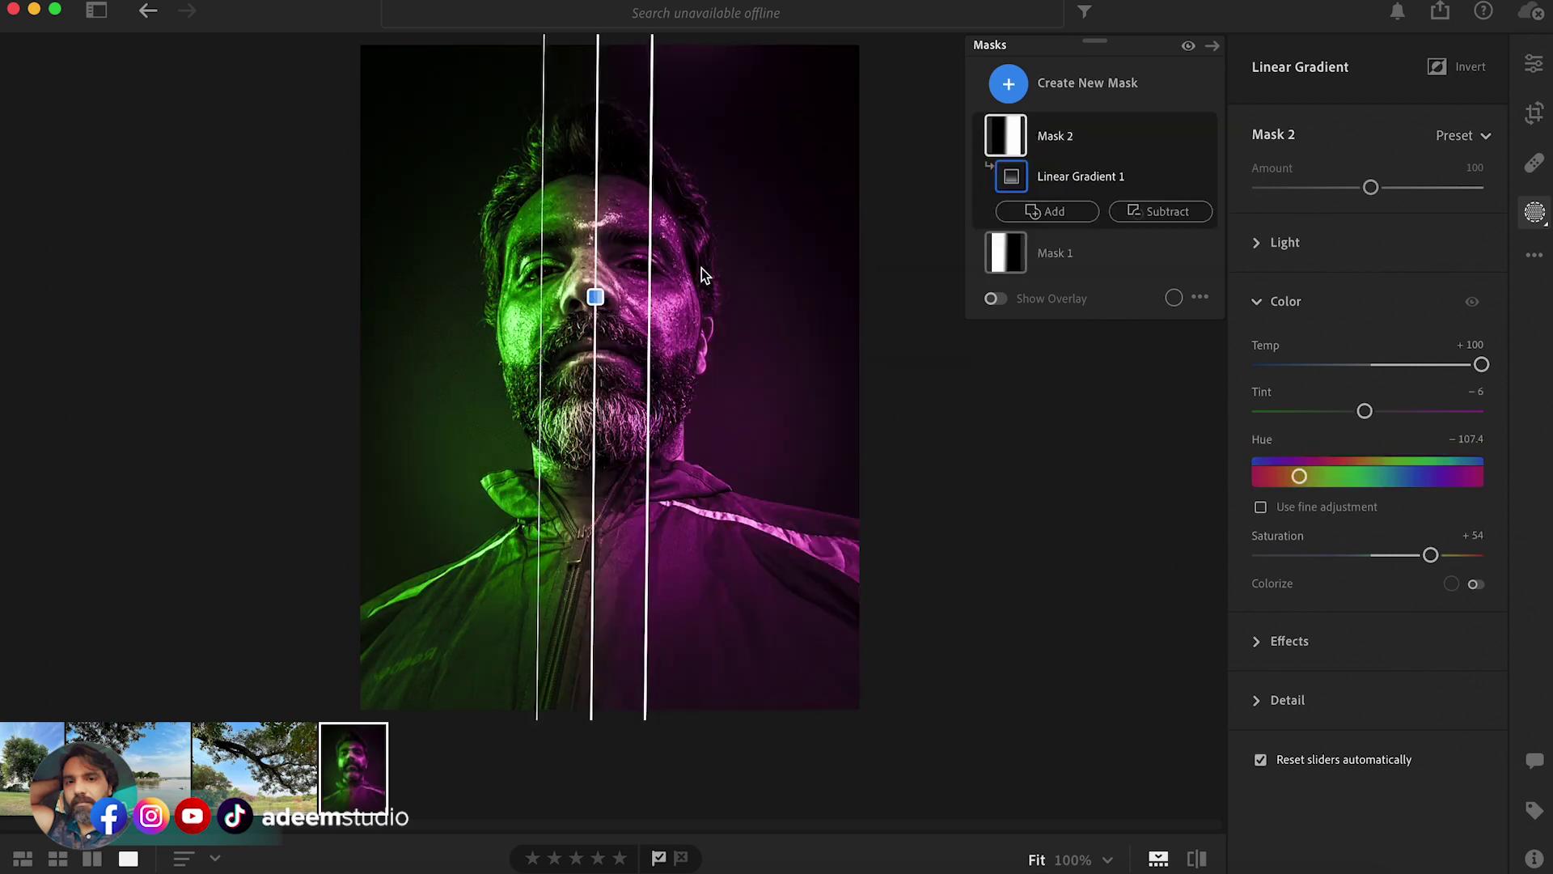
mouse_move(652, 280)
left_mouse_down()
mouse_move(717, 270)
mouse_move(642, 250)
mouse_move(643, 278)
mouse_move(588, 297)
left_mouse_up()
Widen, straighten to vertical and nudge Mask 1's gradient so the split runs down the nose.
left_click(1008, 253)
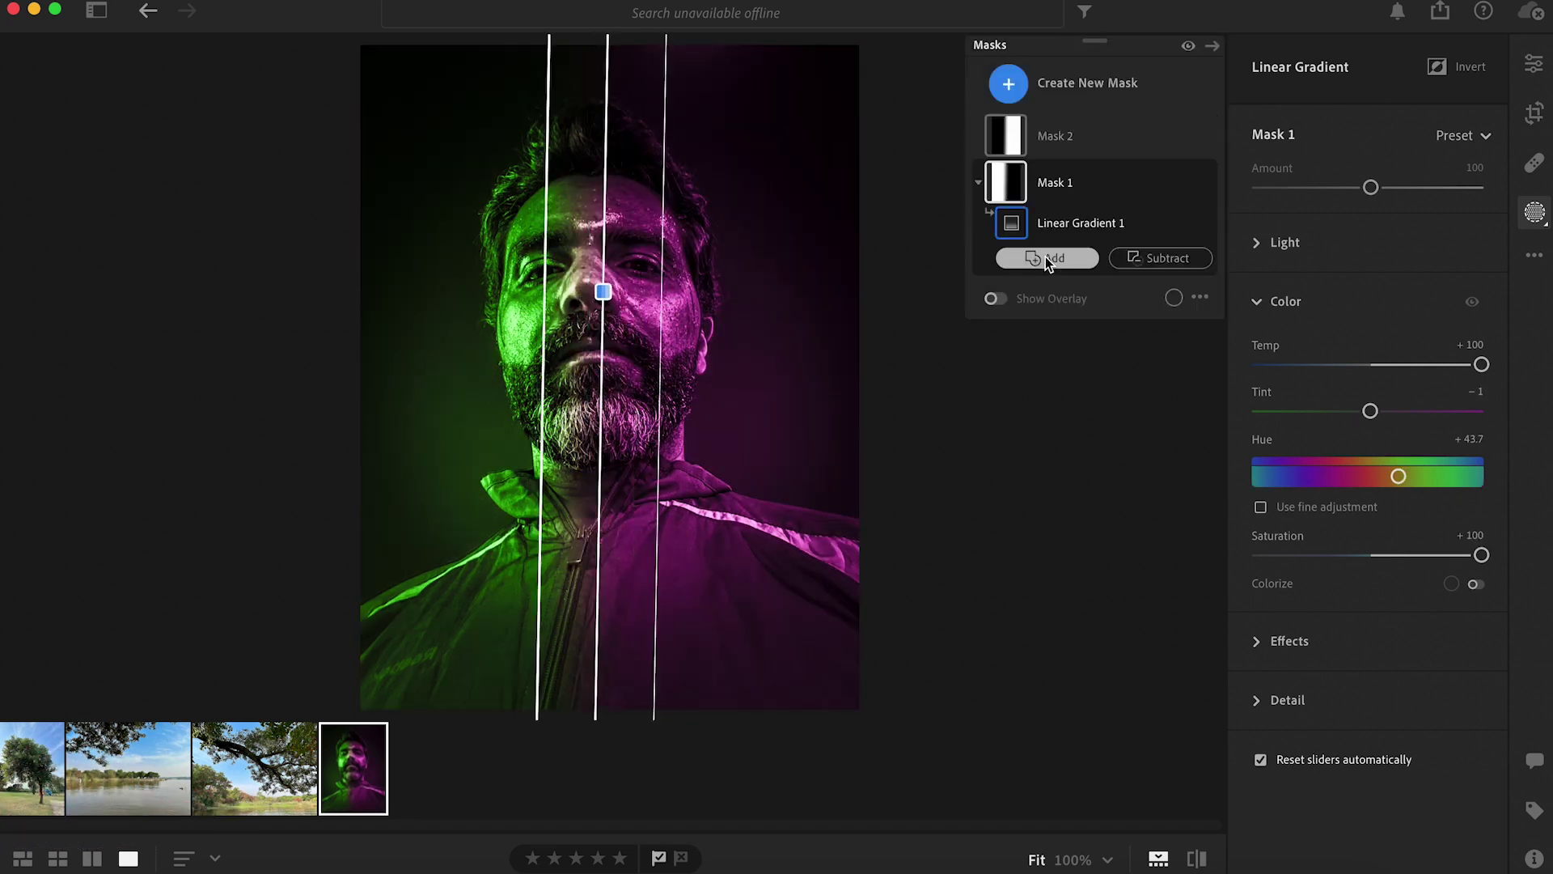
left_click_drag(549, 257, 488, 260)
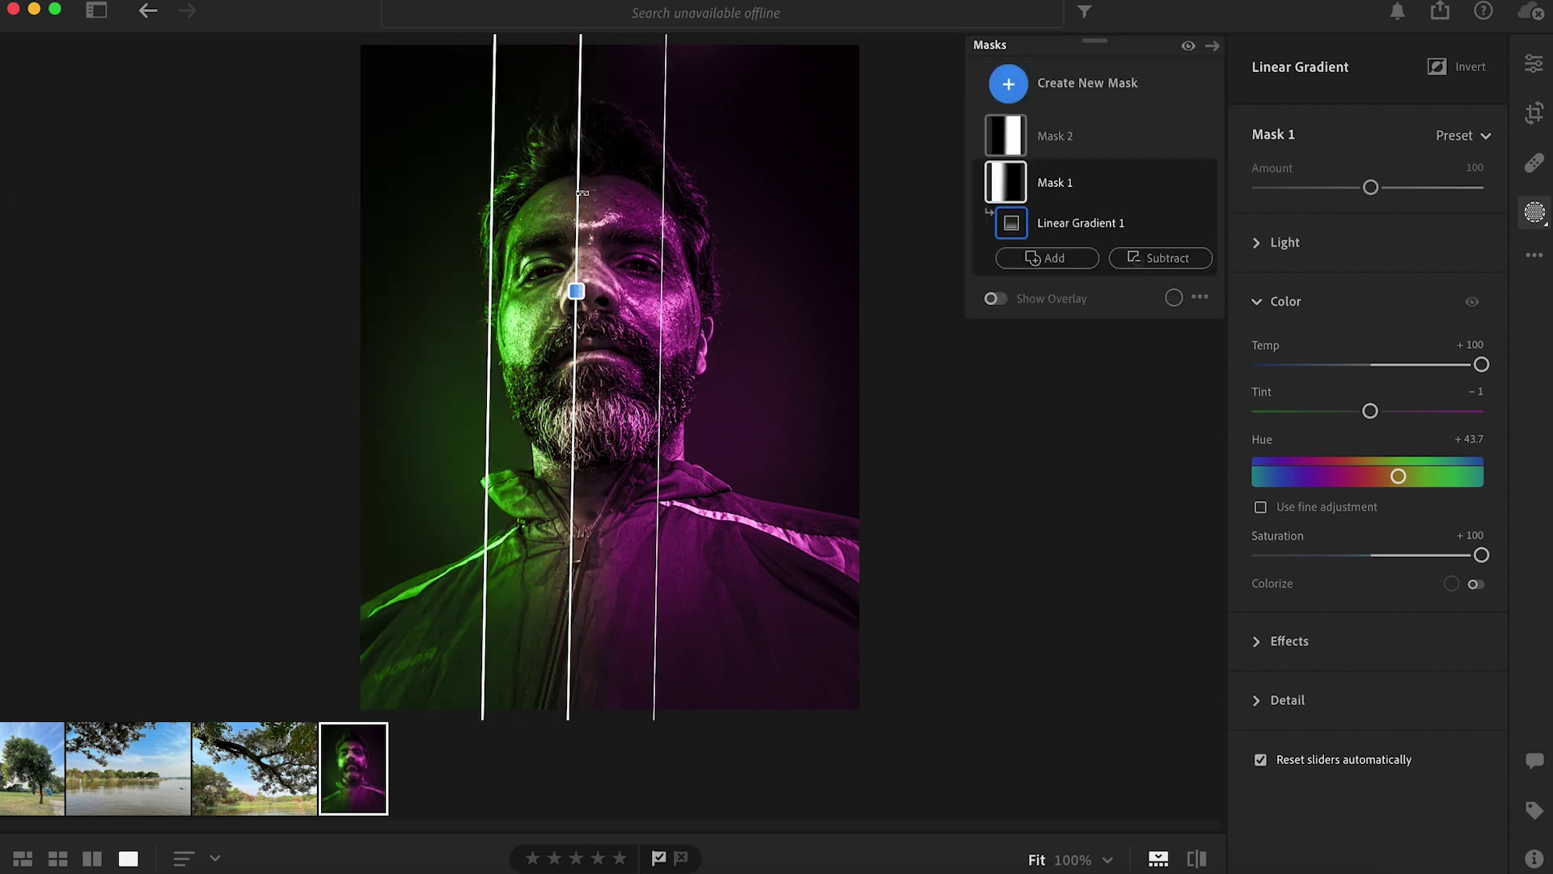
left_click_drag(584, 191, 581, 212)
left_click_drag(576, 288, 586, 284)
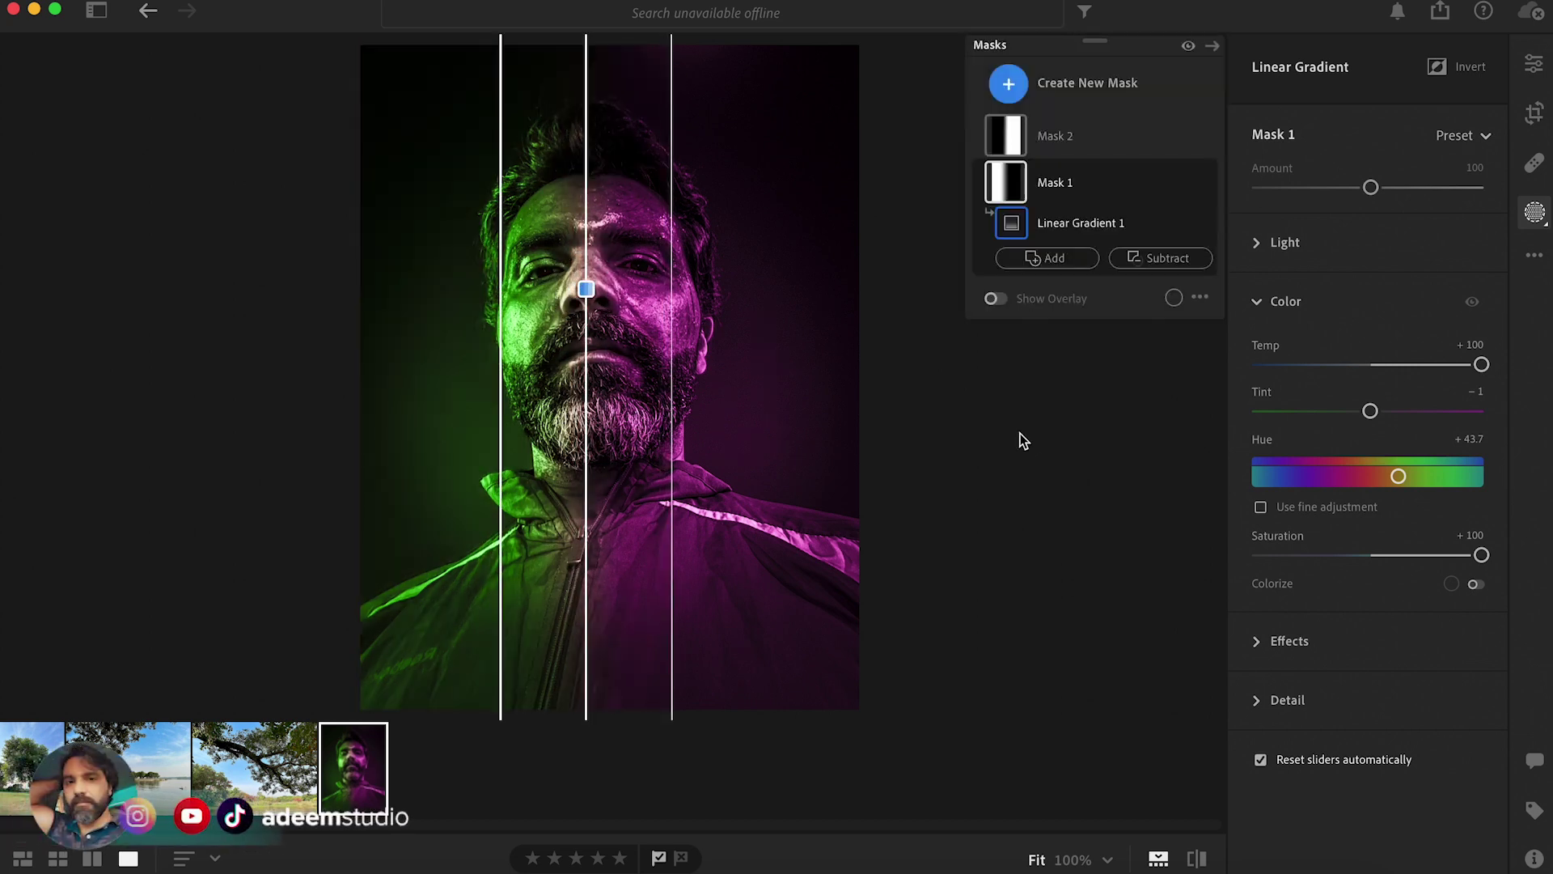
mouse_move(1099, 223)
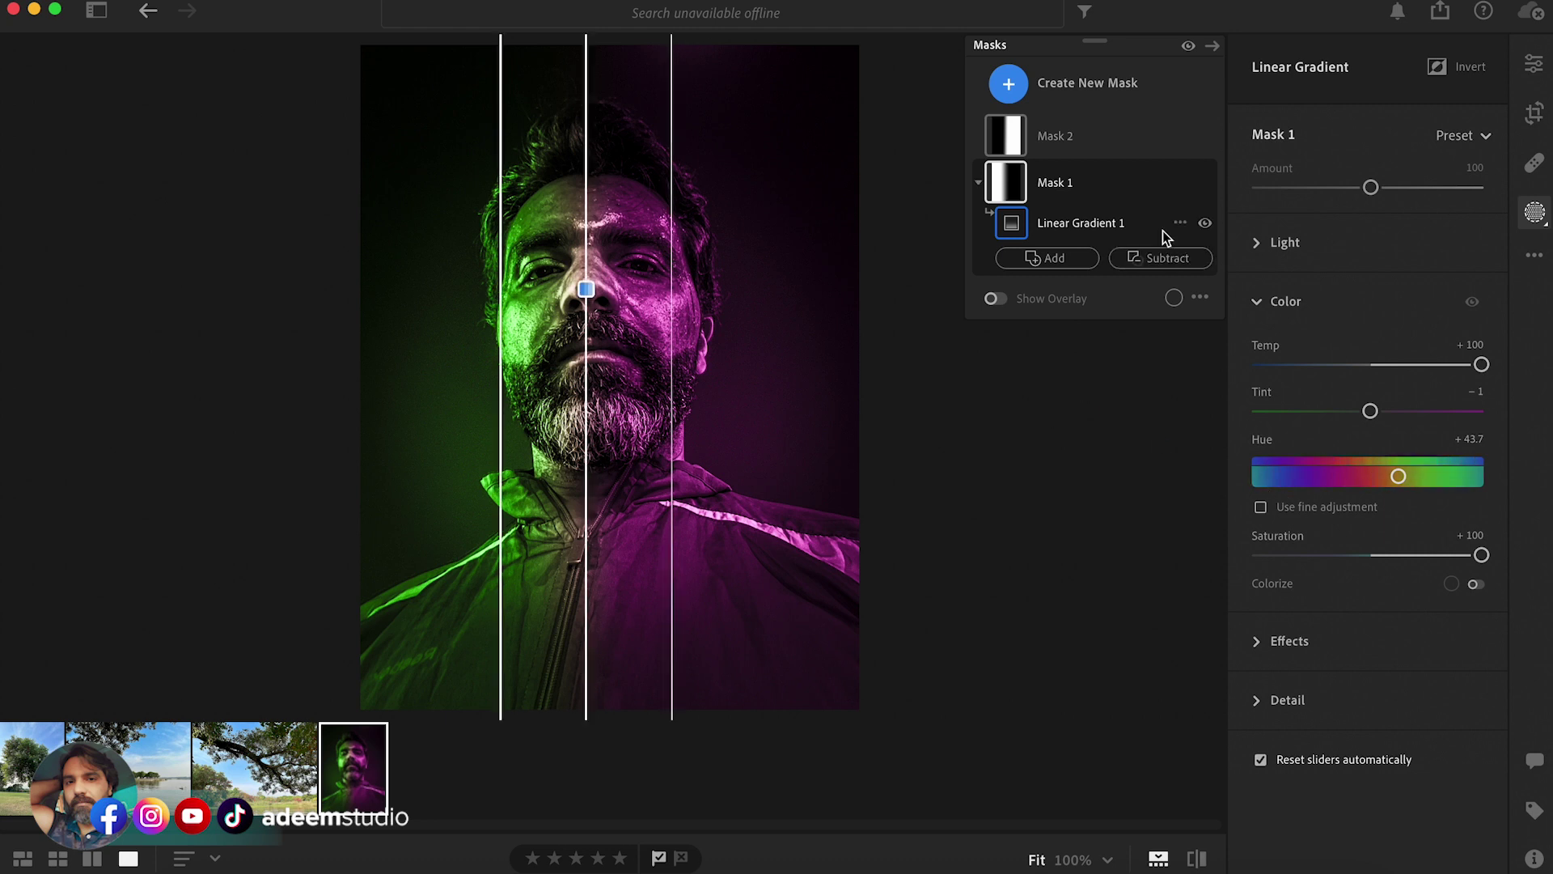
Set Mask 2's Hue to -73.9 for pink and Mask 1's Hue to +94.2 for teal-green.
left_click(1064, 144)
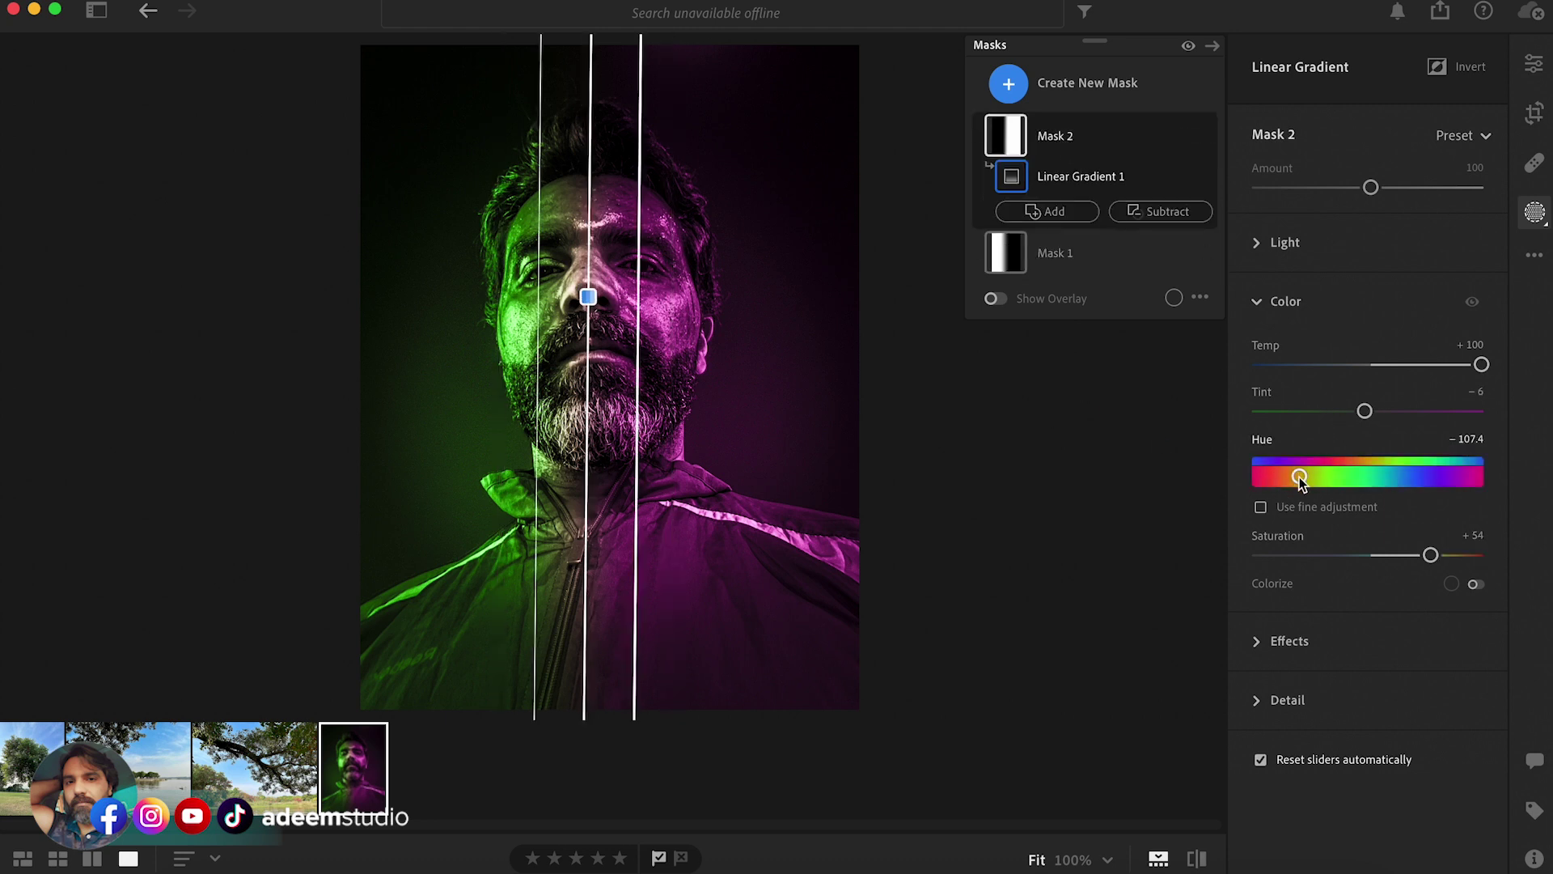
mouse_move(1299, 479)
left_mouse_down()
mouse_move(1373, 479)
mouse_move(1322, 477)
left_mouse_up()
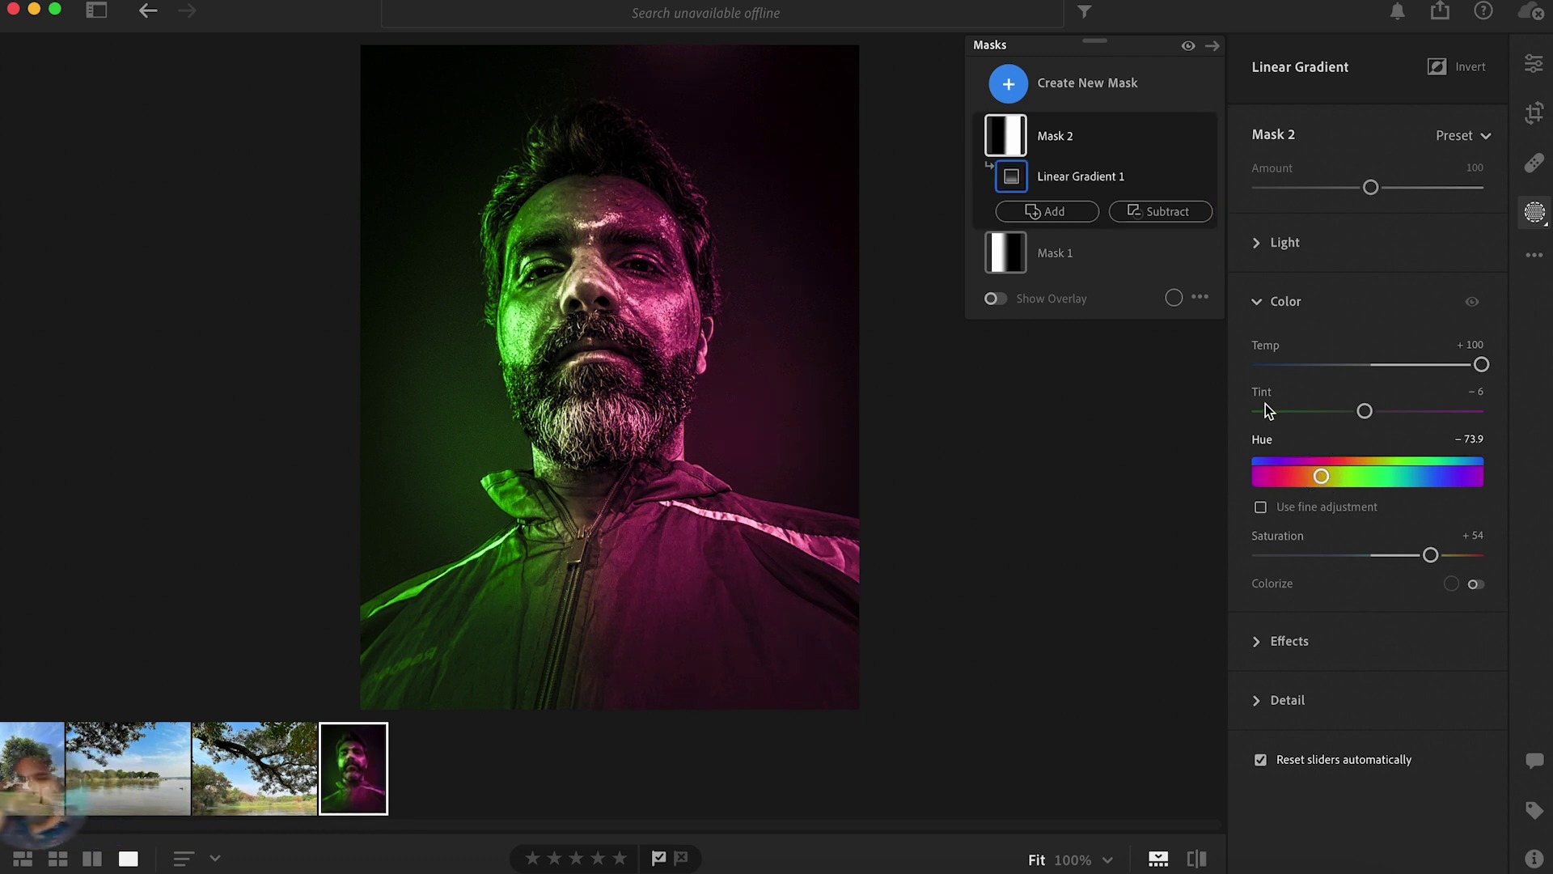
left_click(1091, 256)
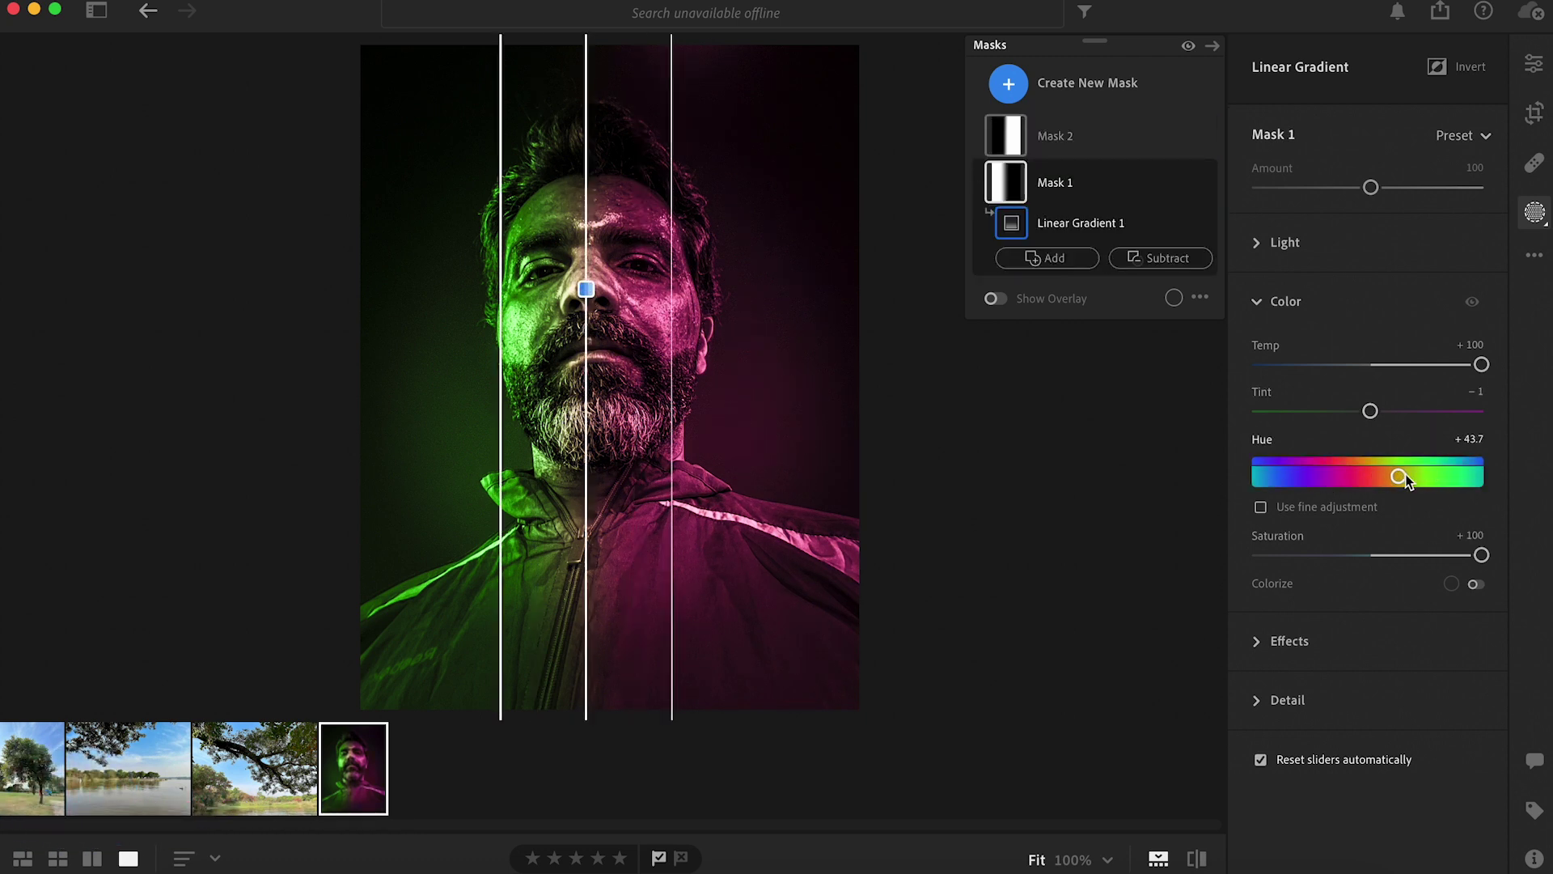
mouse_move(1406, 480)
left_mouse_down()
mouse_move(1347, 477)
mouse_move(1437, 472)
left_mouse_up()
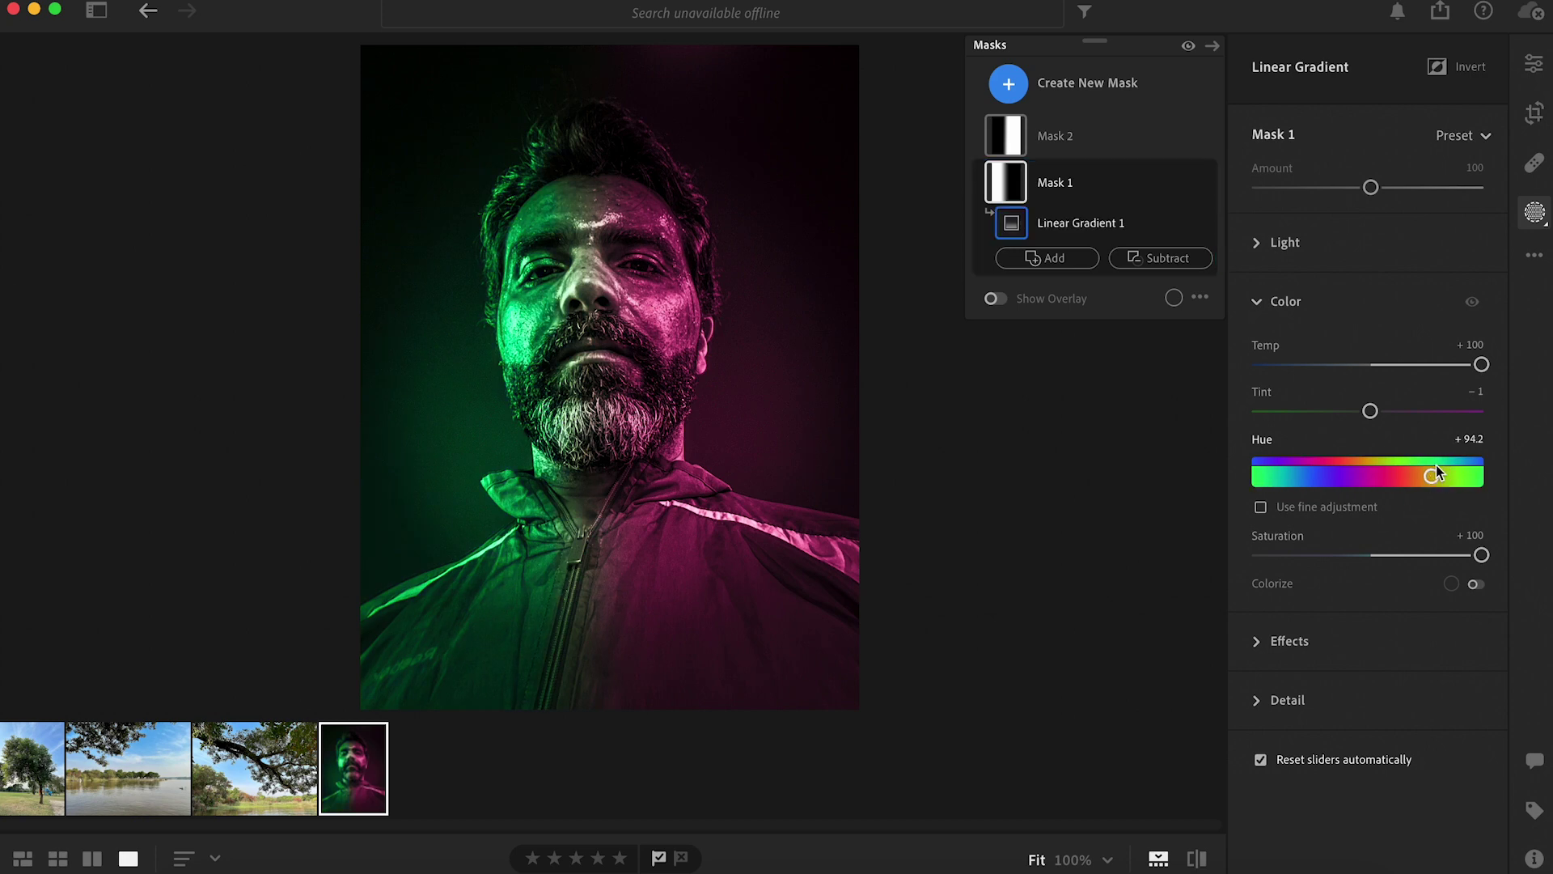